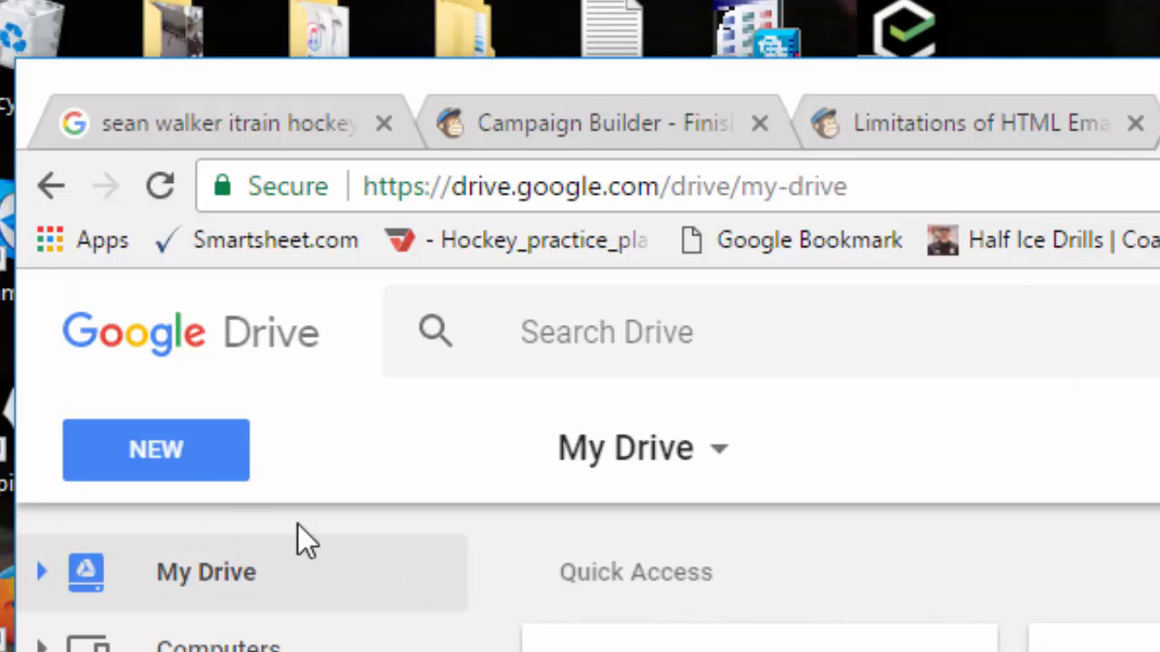
Create a new blank Google Form from Google Drive's NEW menu under More.
{"action": "left_click", "coordinate": [175, 473]}
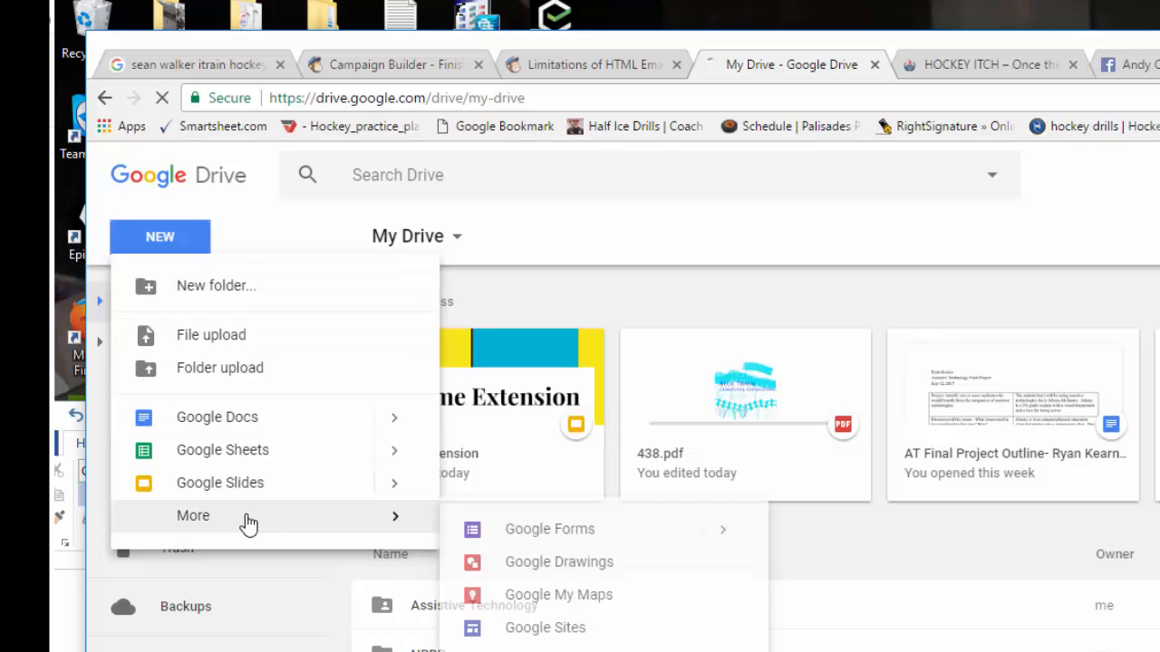
{"action": "mouse_move", "coordinate": [429, 530]}
{"action": "left_click", "coordinate": [575, 542]}
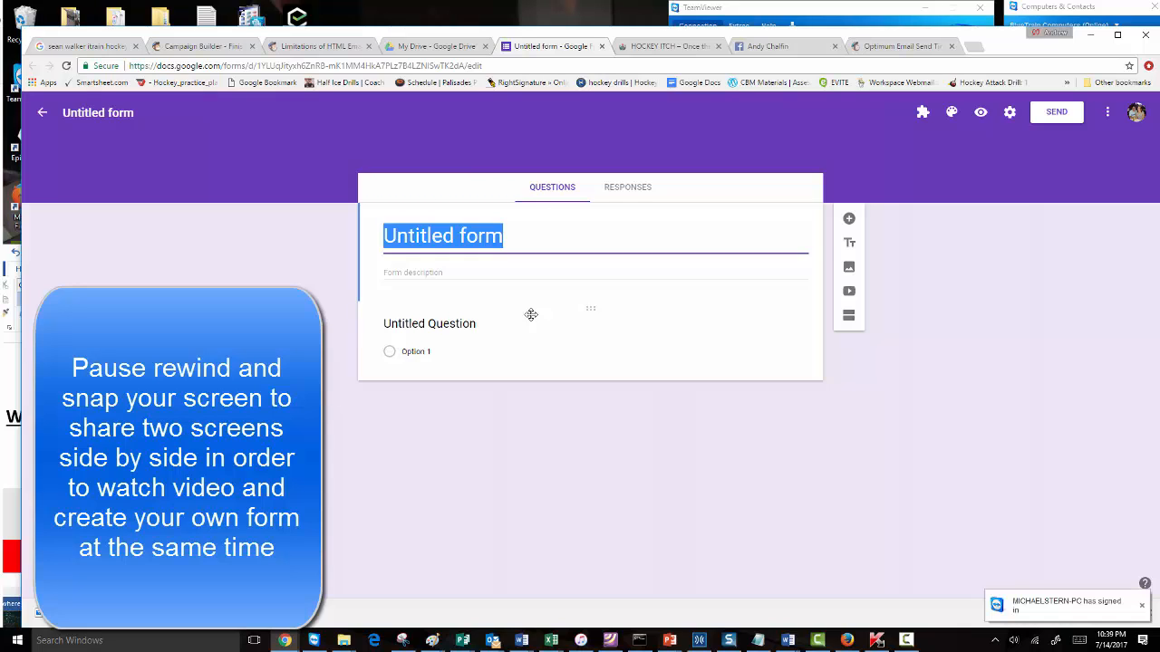
Title the form 'Thank you for taking AG' and describe it as 'Please fill out the form'.
{"action": "type", "text": "Thank you for t"}
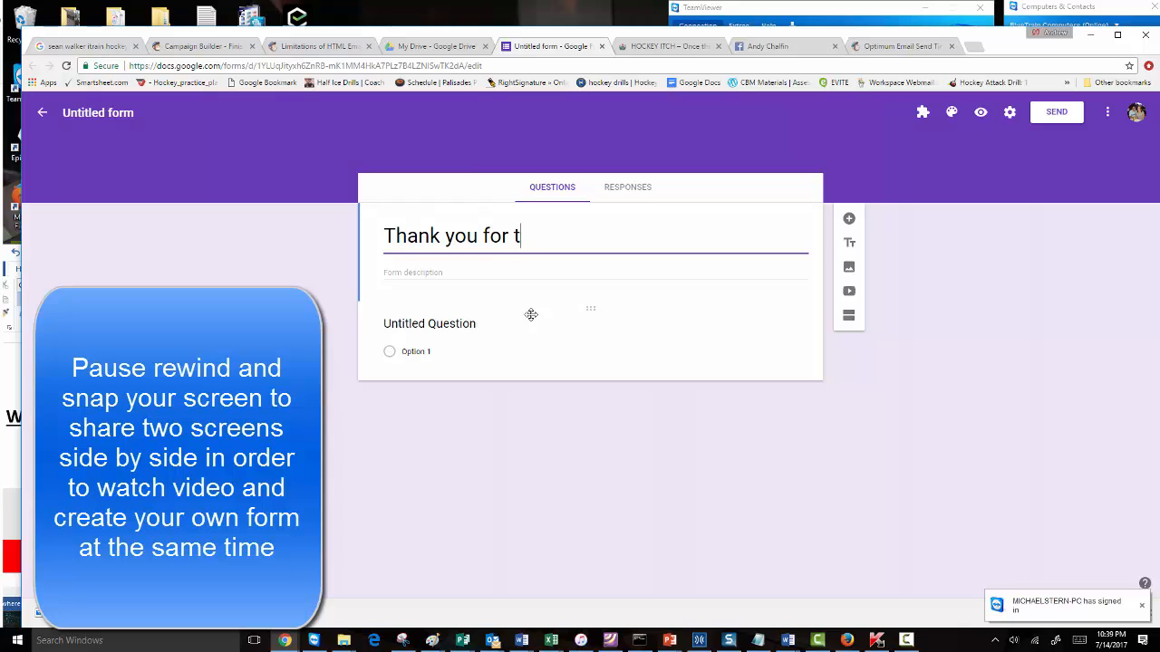
{"action": "type", "text": "aking"}
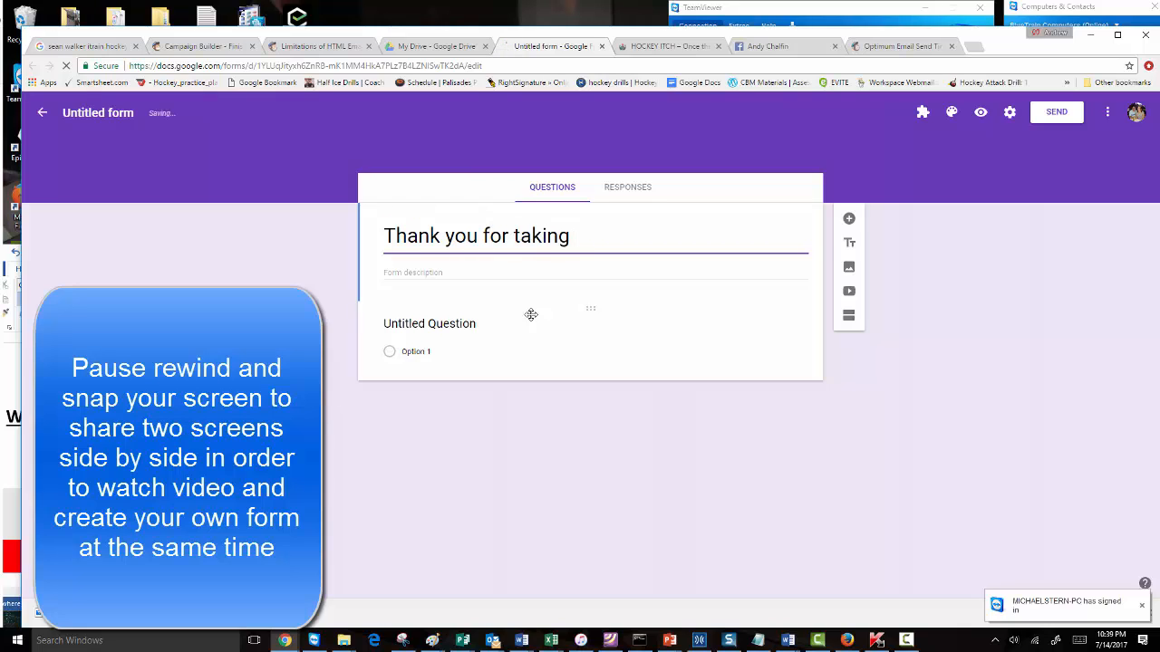
{"action": "type", "text": " AG"}
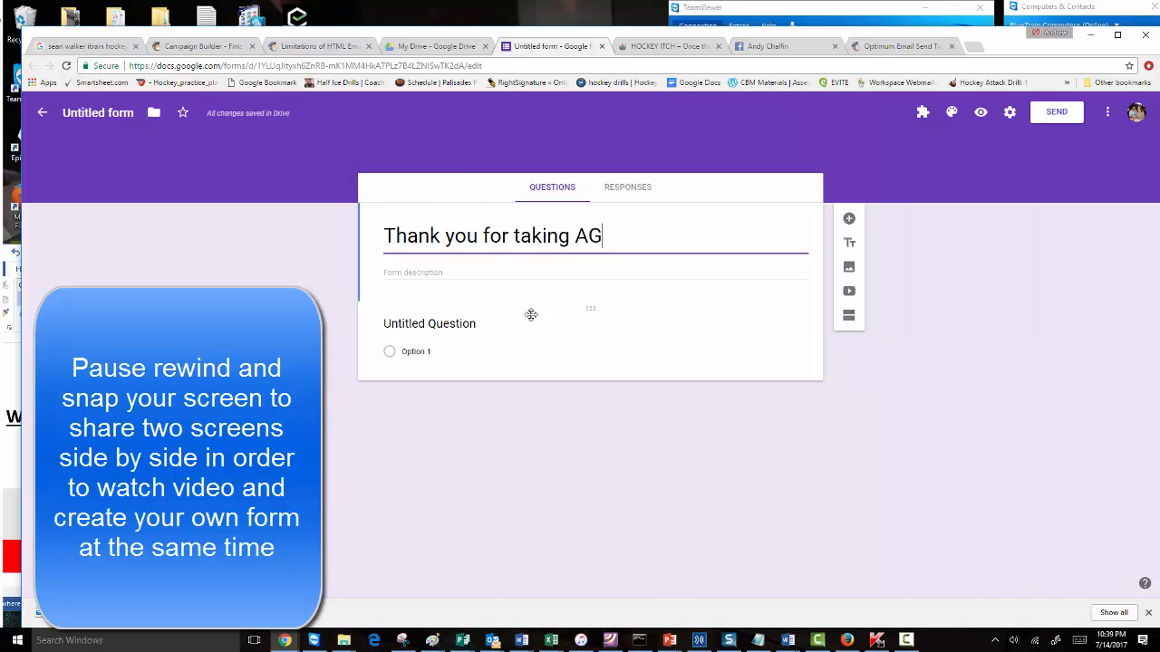
{"action": "left_click", "coordinate": [417, 274]}
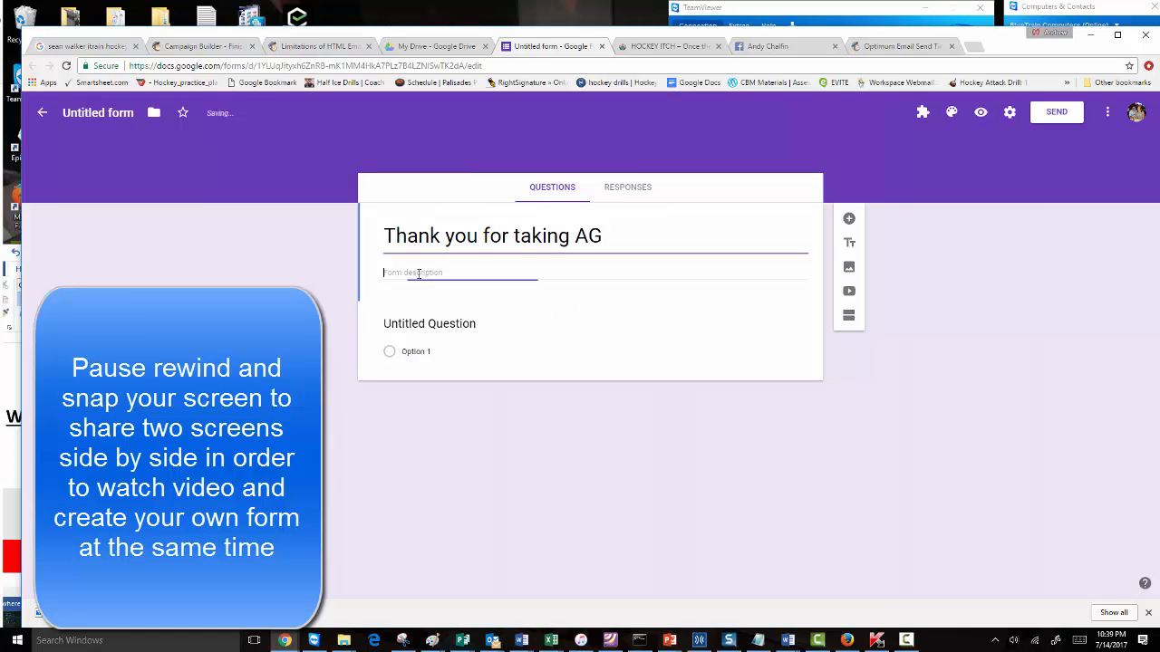
{"action": "type", "text": "Please fill out the f"}
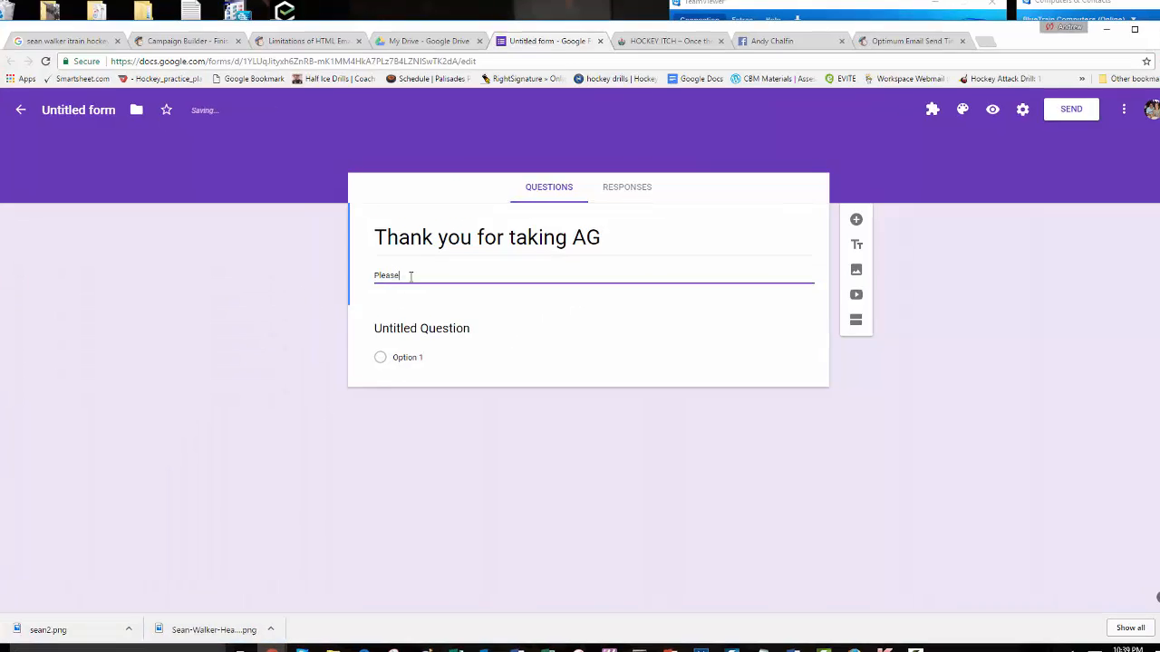
{"action": "type", "text": "orm"}
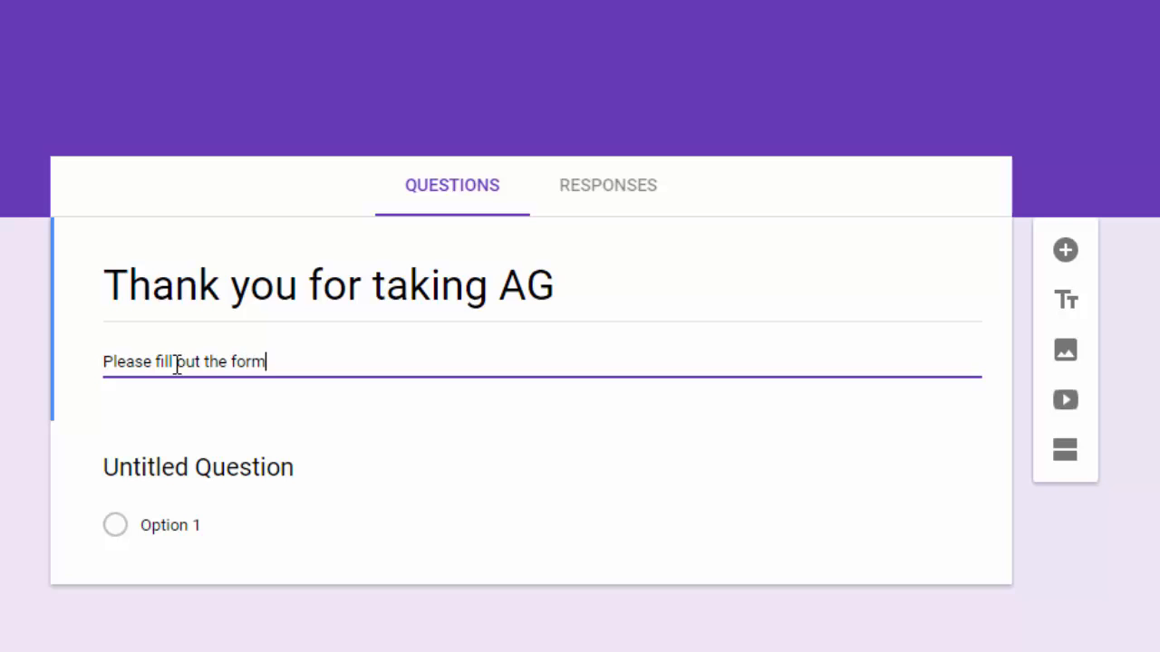
Title the first question 'Your name' and set its type to Short answer.
{"action": "left_click", "coordinate": [173, 468]}
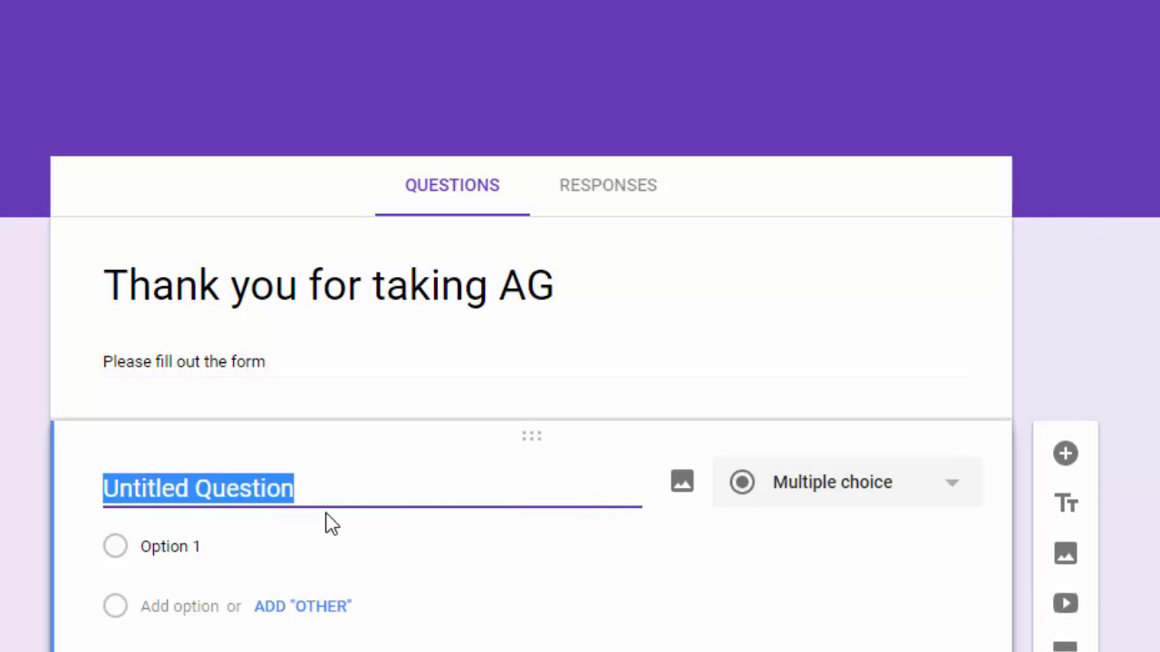
{"action": "type", "text": "Your "}
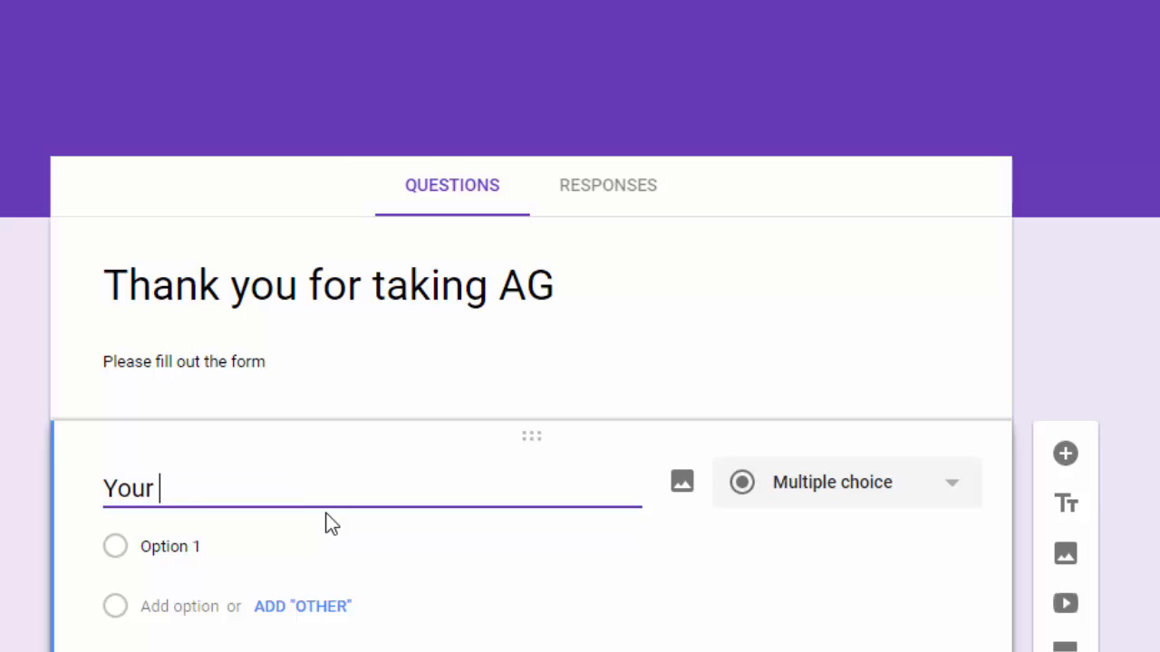
{"action": "type", "text": "name"}
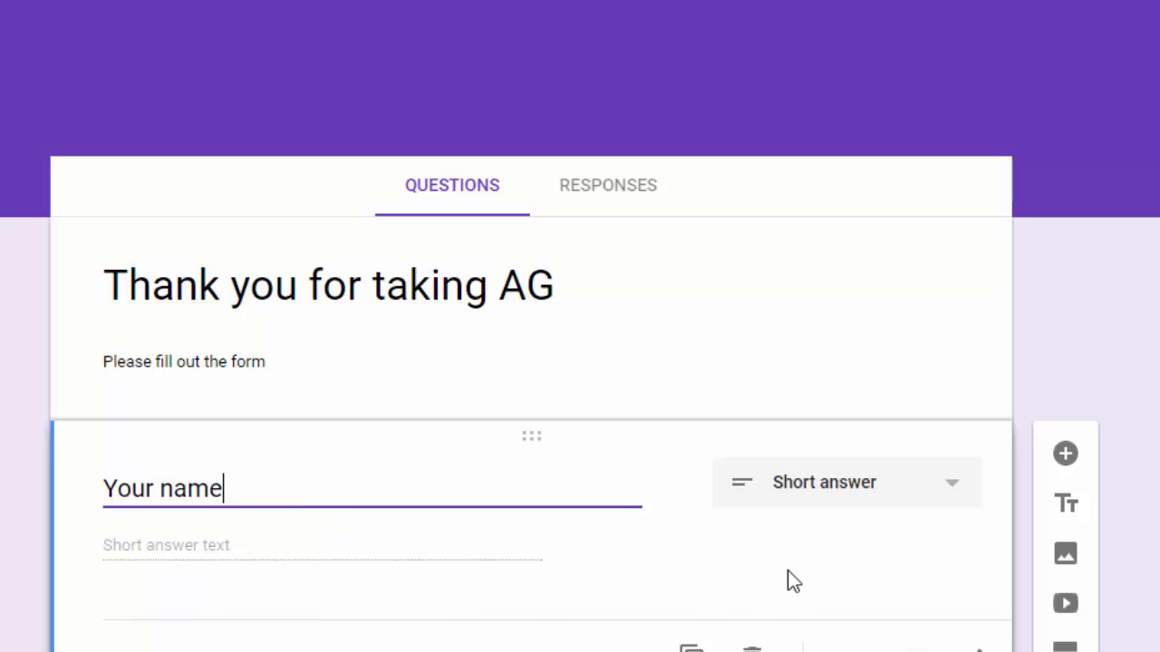
{"action": "left_click", "coordinate": [958, 489]}
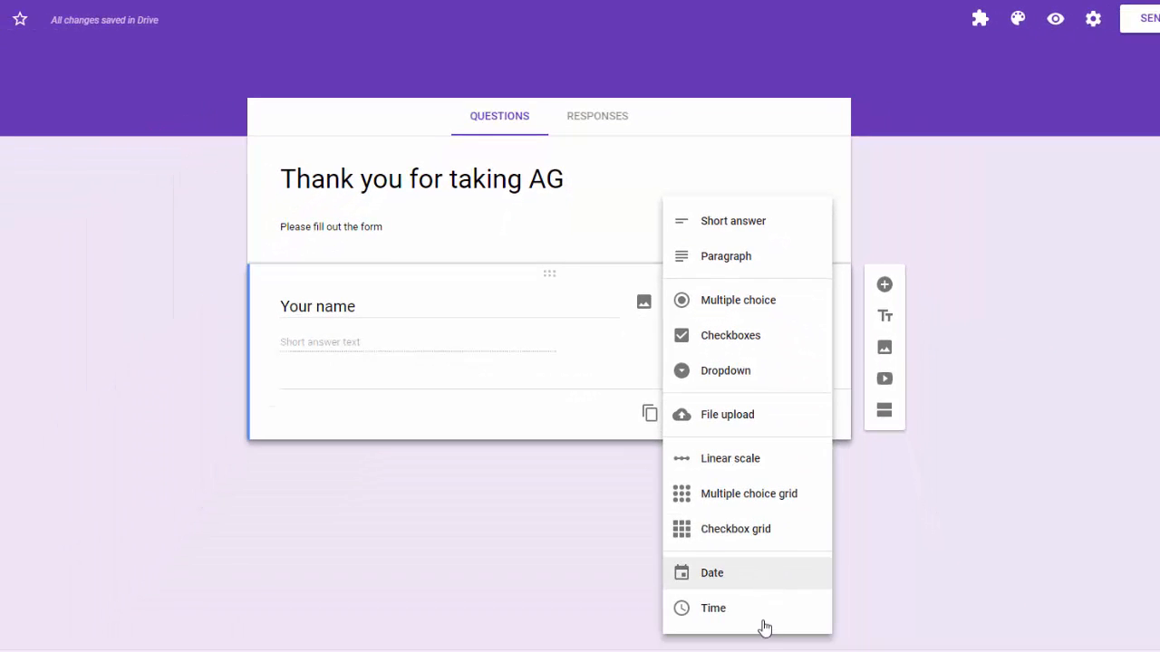
{"action": "left_click", "coordinate": [490, 300]}
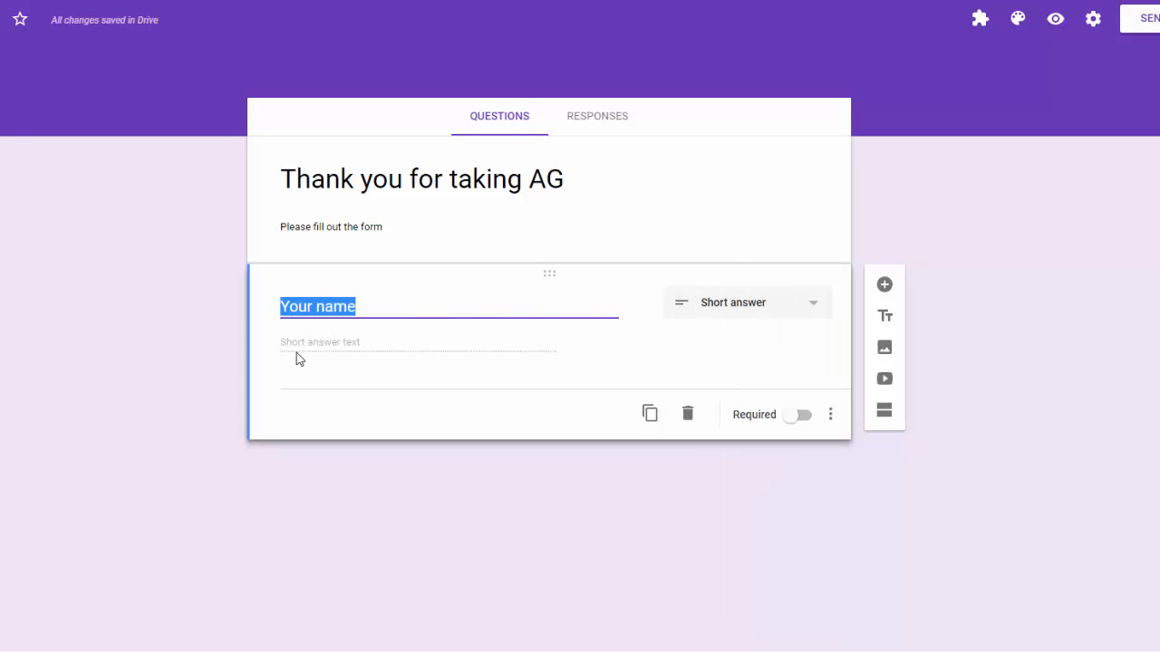
{"action": "left_click", "coordinate": [808, 314]}
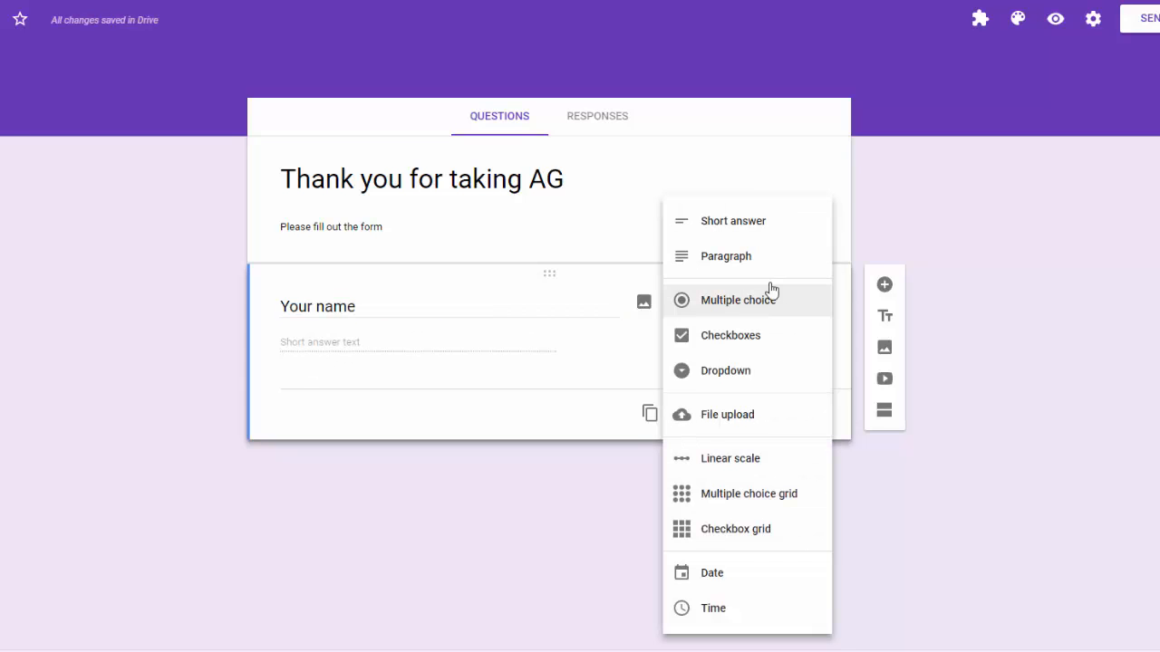
{"action": "left_click", "coordinate": [762, 305]}
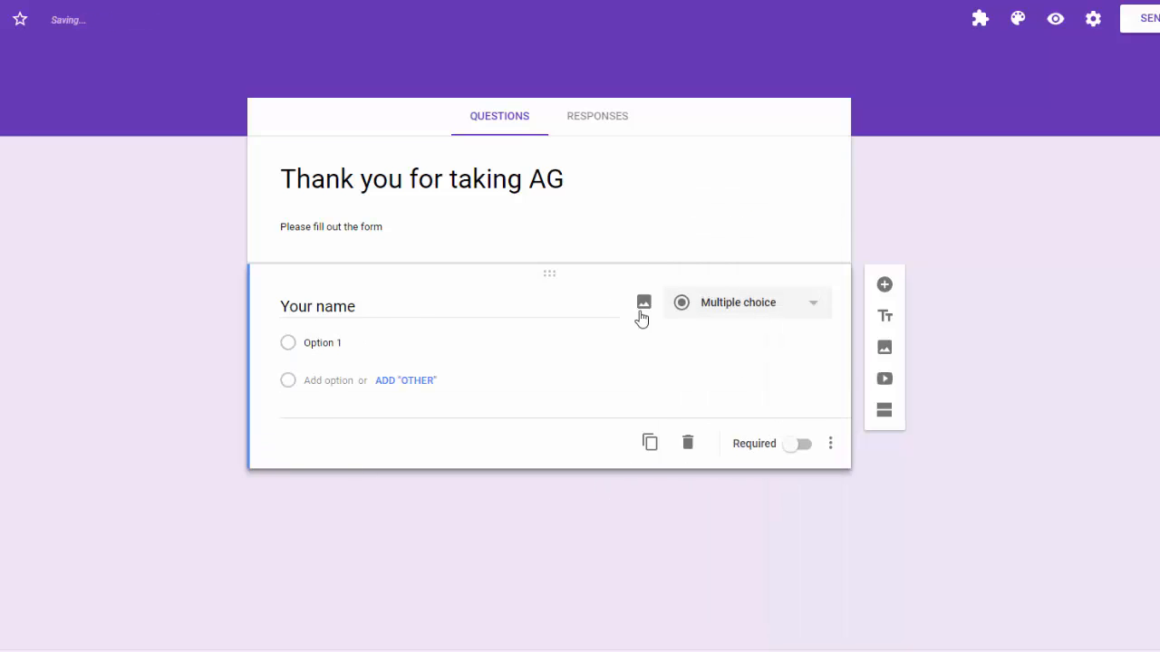
{"action": "left_click", "coordinate": [814, 311]}
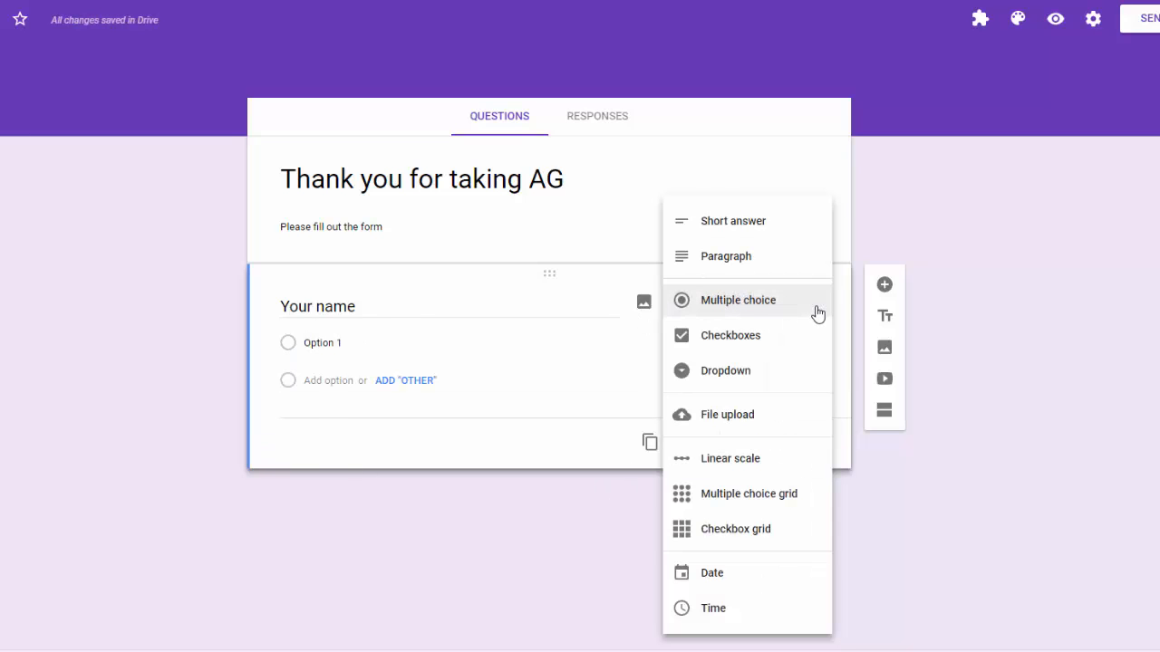
{"action": "left_click", "coordinate": [759, 223]}
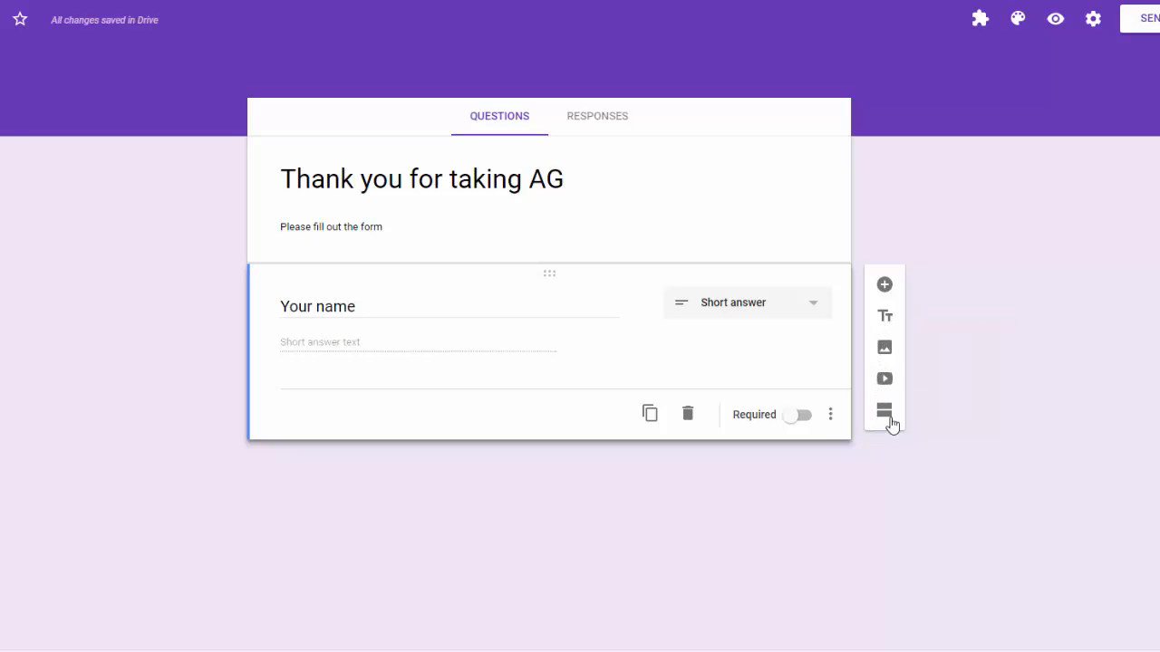
Add a required short-answer question titled 'email address'.
{"action": "left_click", "coordinate": [884, 284]}
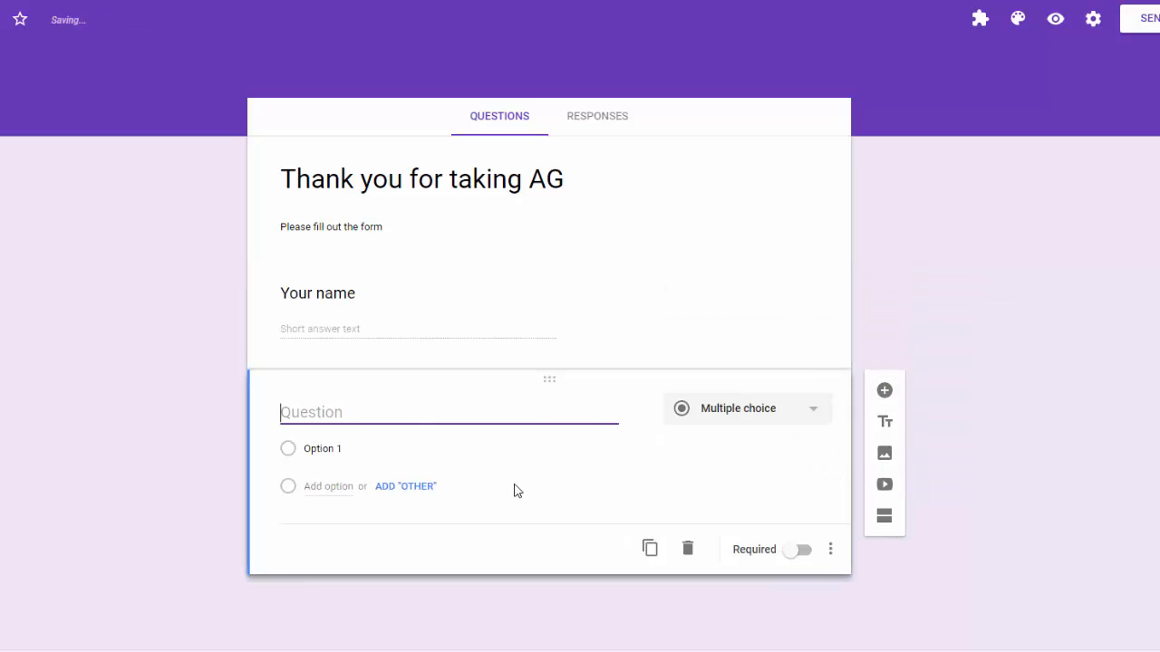
{"action": "type", "text": "email addre"}
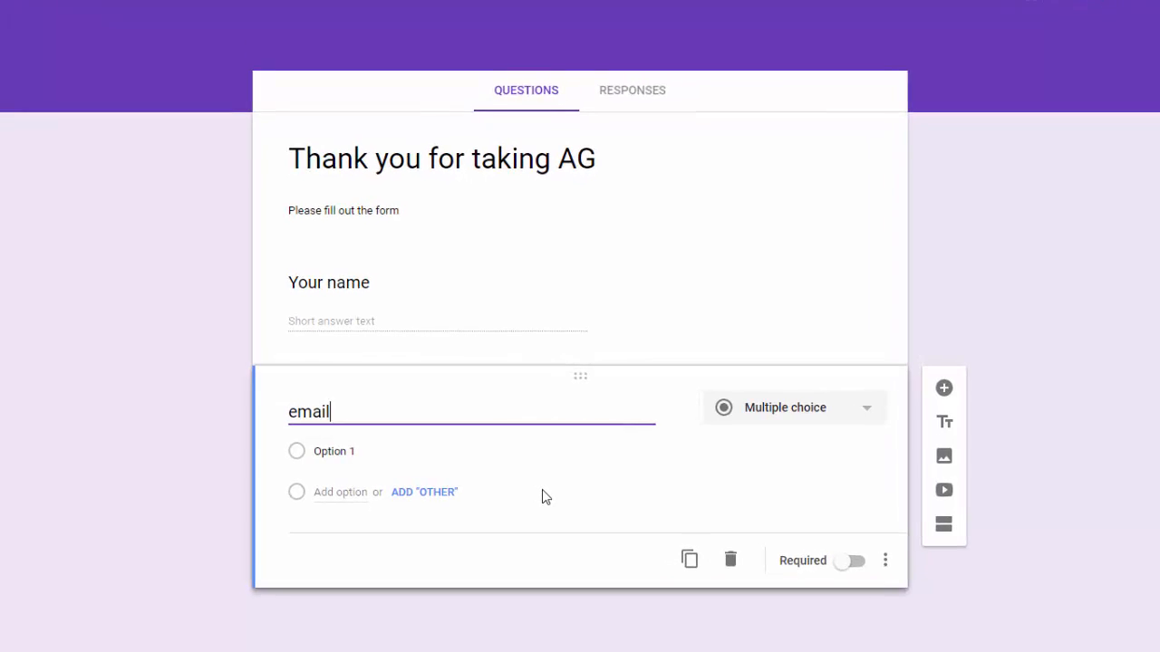
{"action": "type", "text": "ss"}
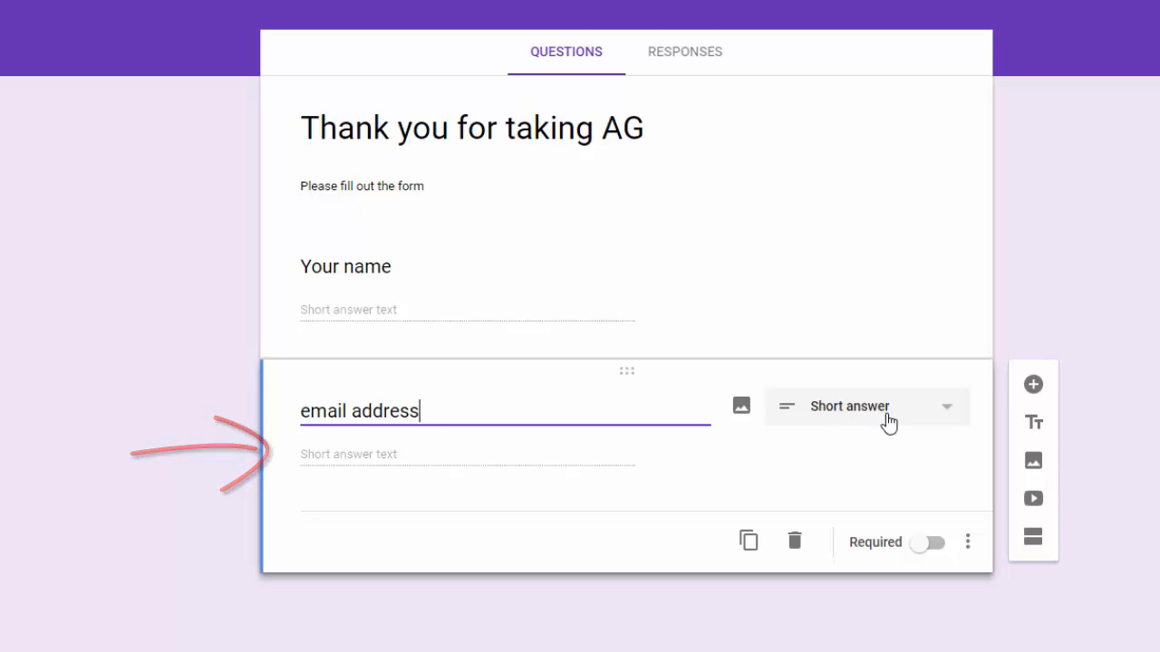
{"action": "left_click", "coordinate": [926, 546]}
{"action": "left_click", "coordinate": [967, 542]}
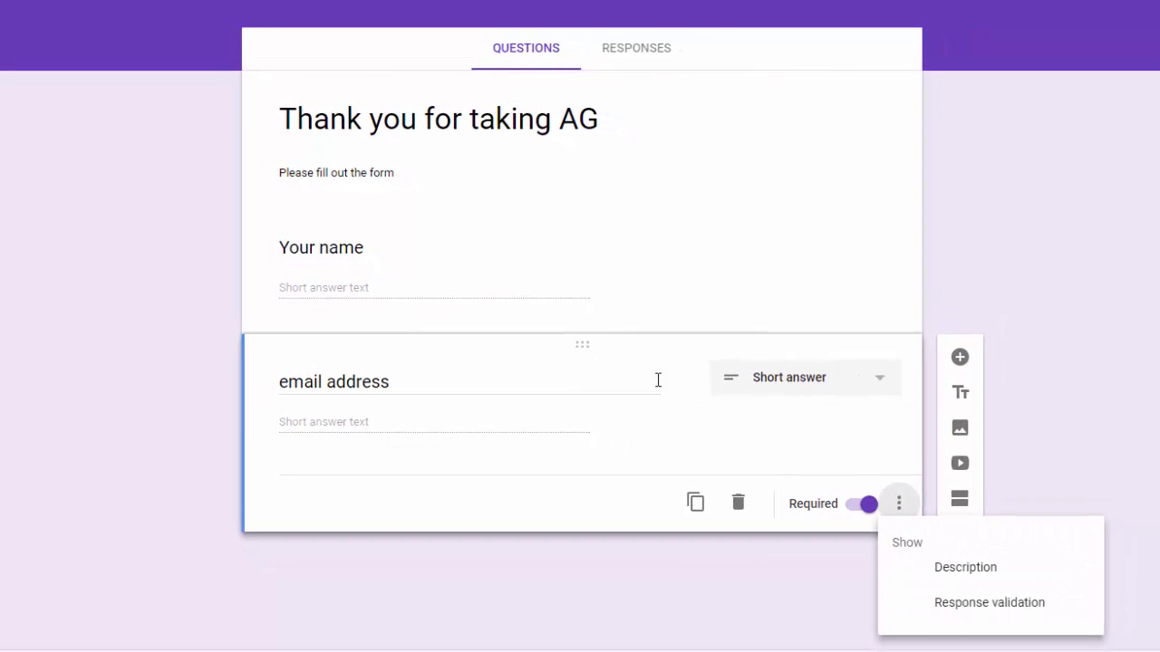
Make 'Your name' required and add another blank question after it.
{"action": "left_click", "coordinate": [631, 290]}
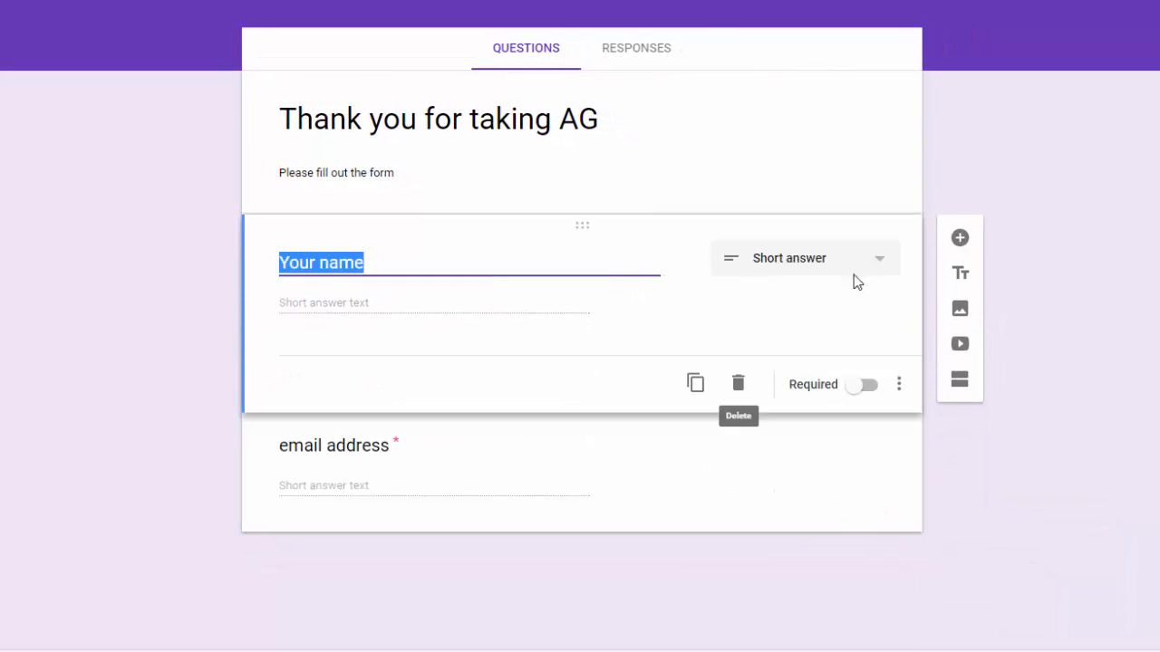
{"action": "left_click", "coordinate": [861, 386]}
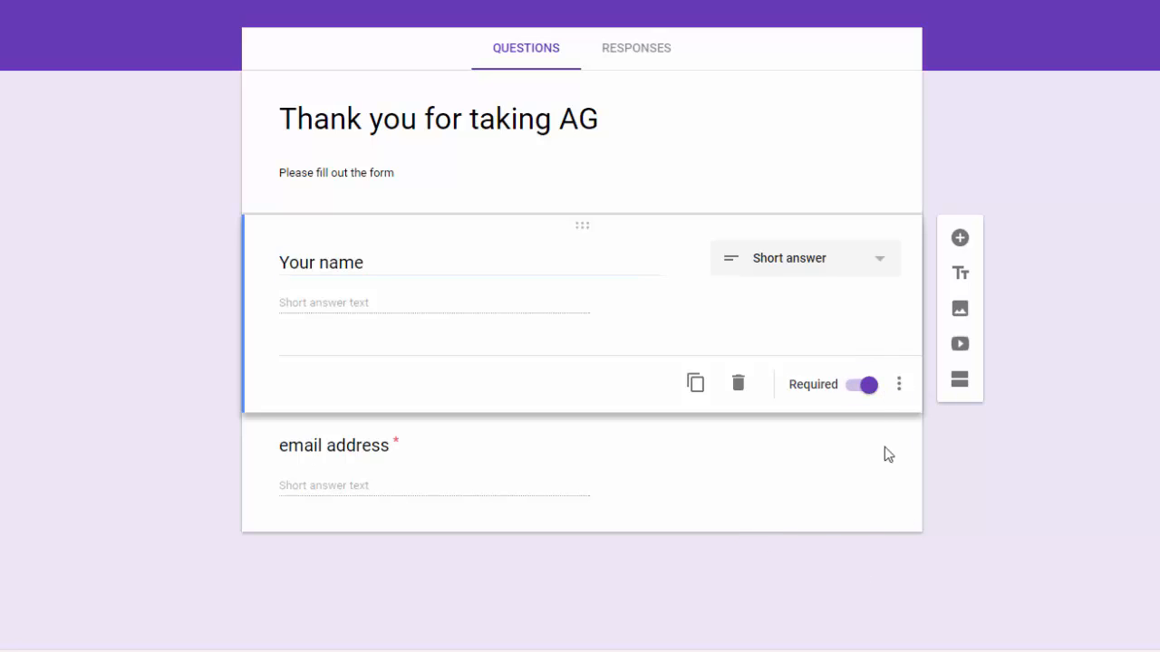
{"action": "left_click", "coordinate": [960, 240]}
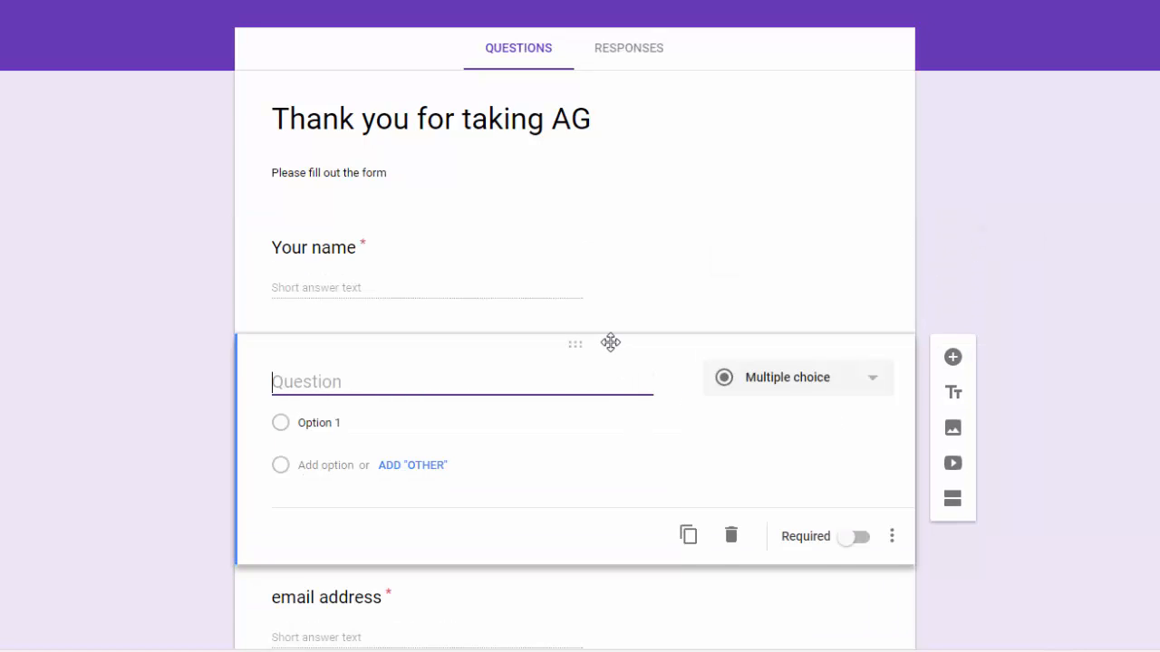
Move the new question below email address, titled 'What school do you work in', as Short answer.
{"action": "left_click_drag", "start_coordinate": [612, 342], "coordinate": [581, 484]}
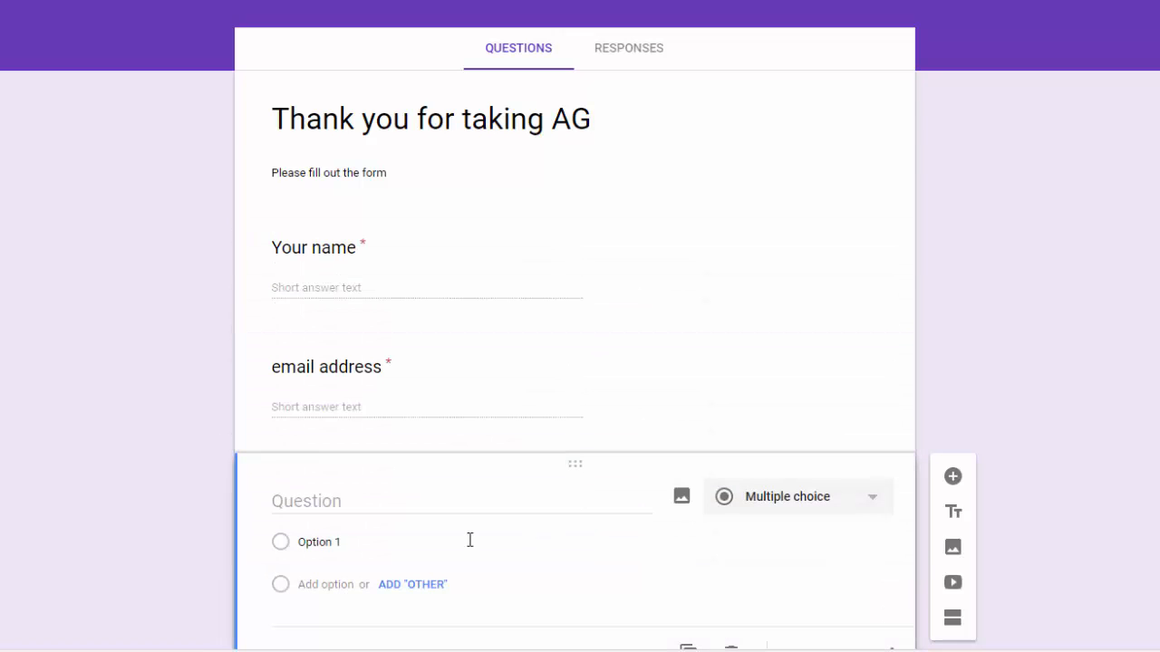
{"action": "left_click", "coordinate": [316, 500]}
{"action": "left_click", "coordinate": [324, 502]}
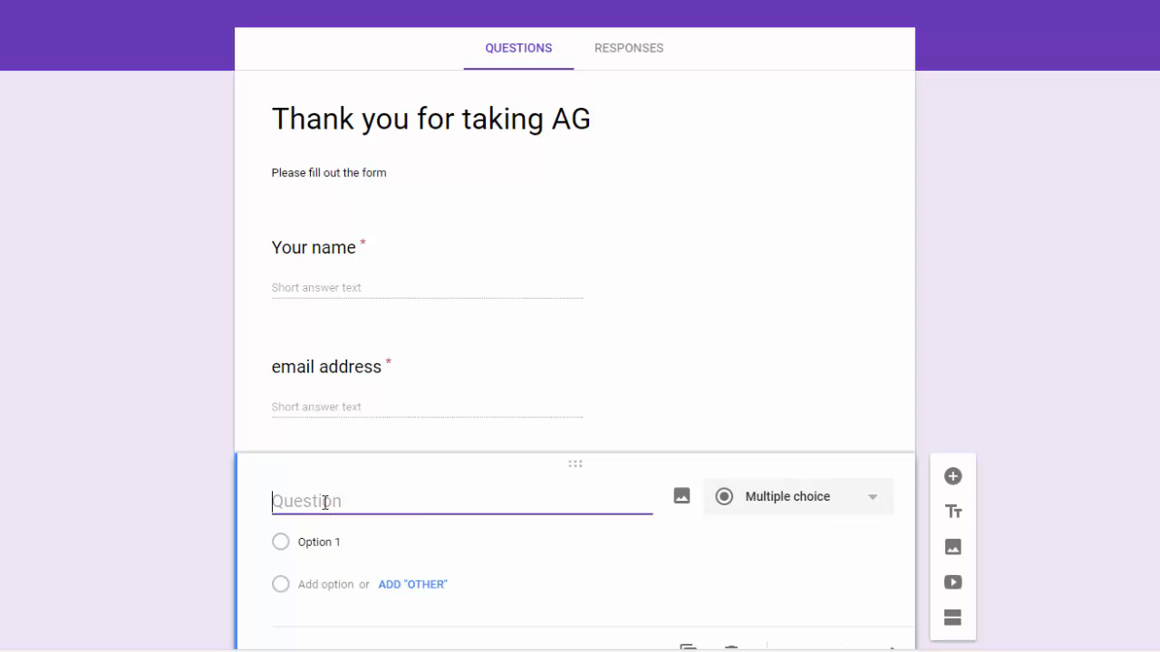
{"action": "type", "text": "What school do you wo"}
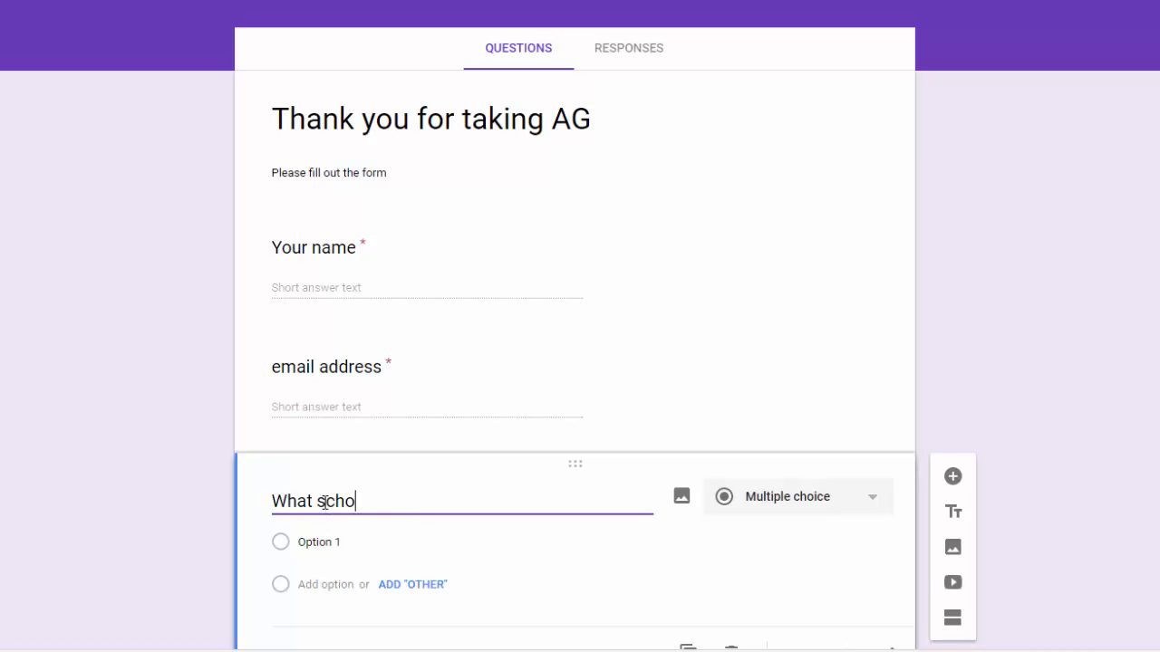
{"action": "type", "text": "rk in"}
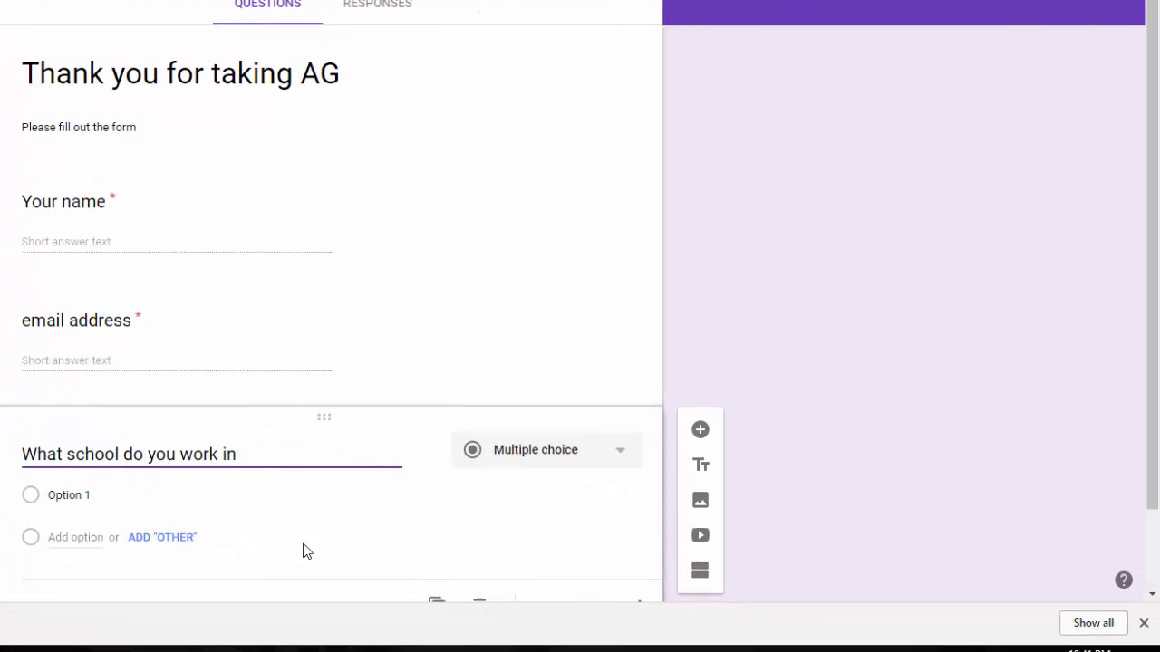
{"action": "left_click", "coordinate": [616, 456]}
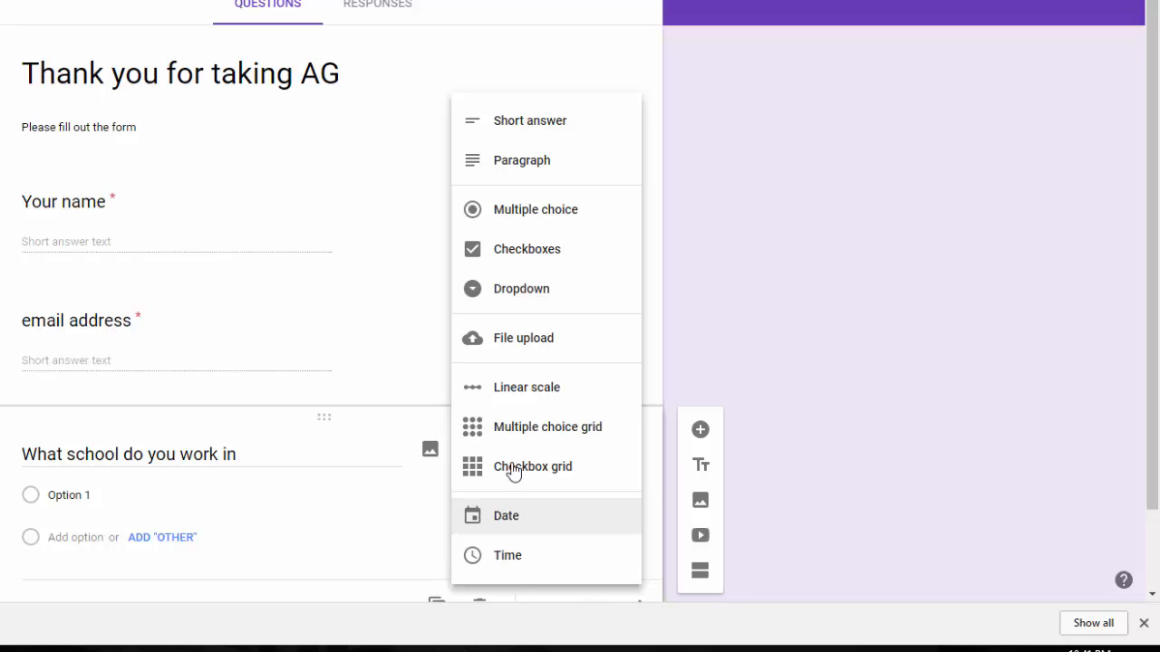
{"action": "left_click", "coordinate": [529, 122]}
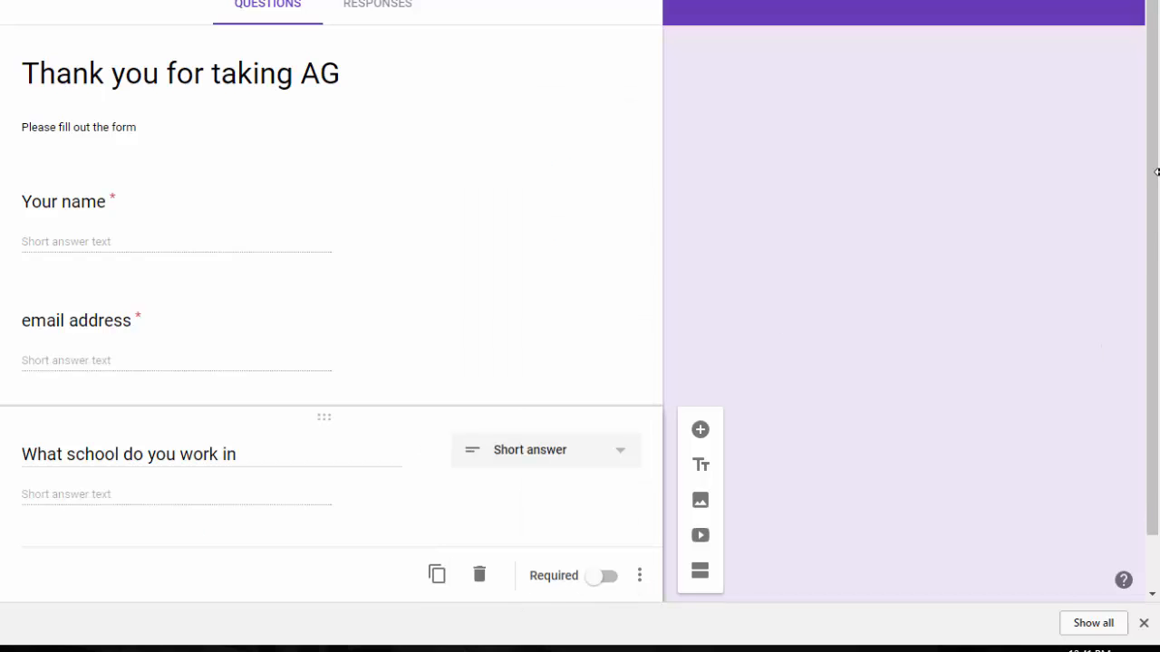
{"action": "left_click_drag", "start_coordinate": [1154, 155], "coordinate": [1154, 206]}
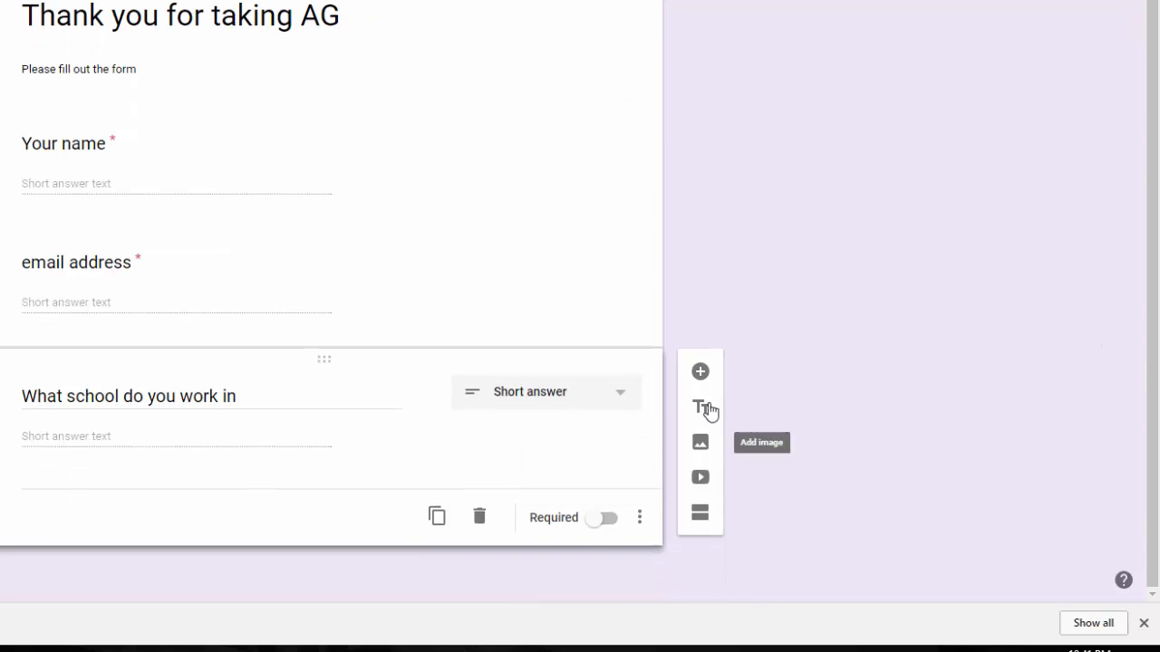
Add a fourth question below the school question and bring up its type choices.
{"action": "left_click", "coordinate": [699, 372]}
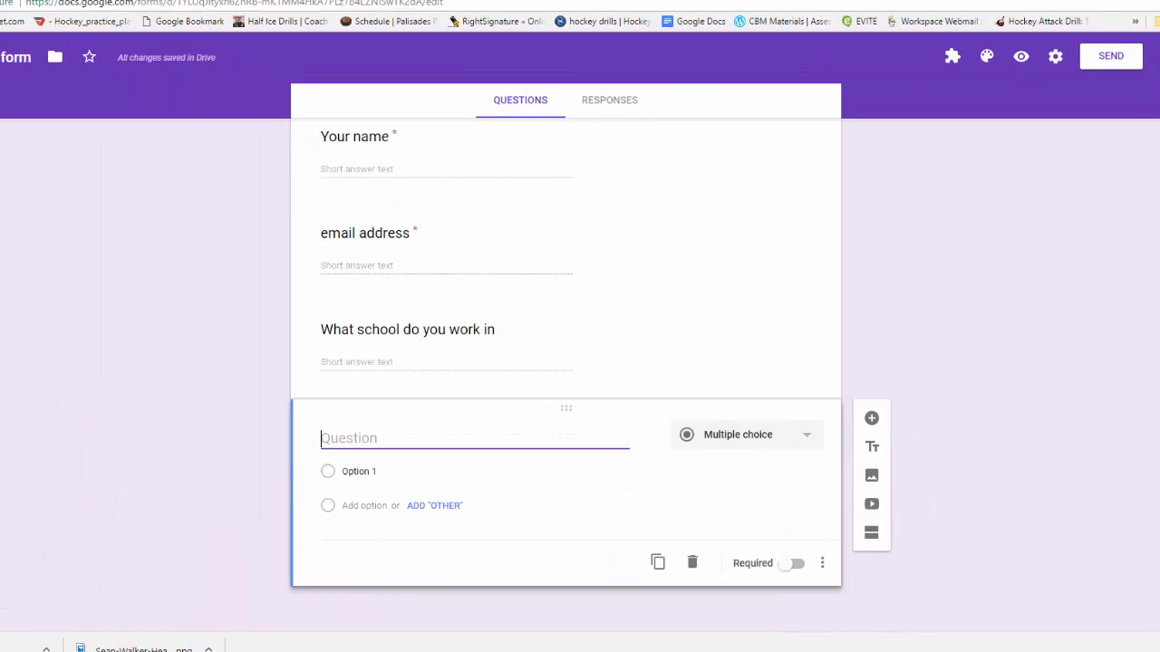
{"action": "left_click", "coordinate": [809, 440]}
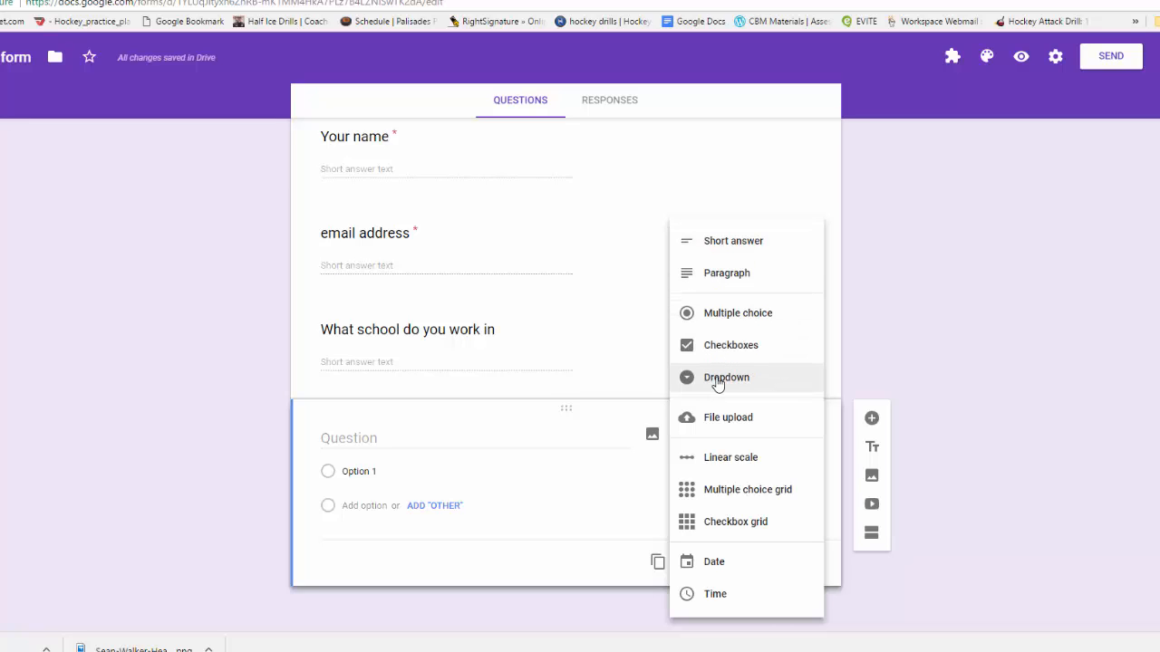
Make it a multiple choice grid titled 'What would you like to learn rate from 1-10 (10 being the best)'.
{"action": "left_click", "coordinate": [739, 492]}
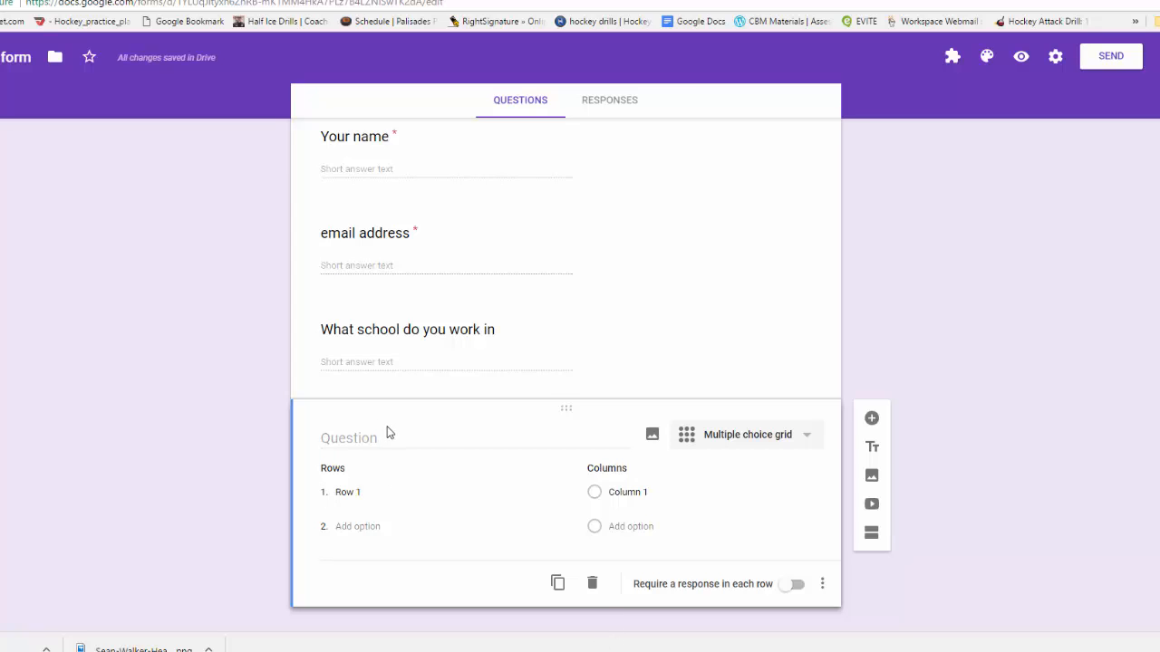
{"action": "type", "text": "Wh"}
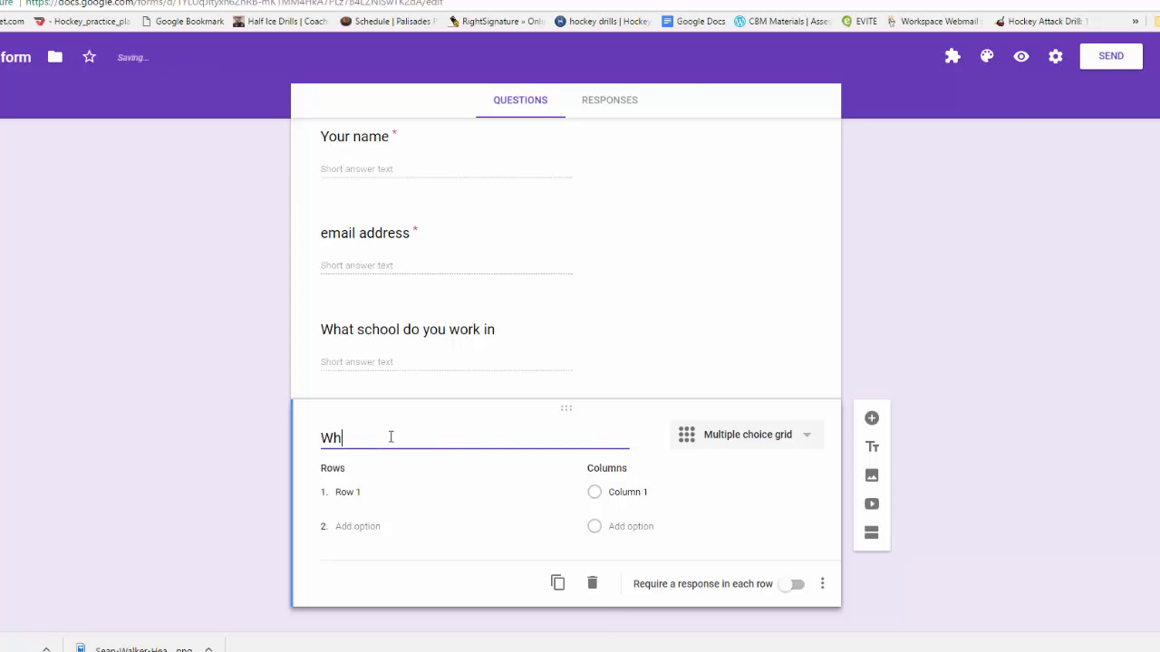
{"action": "type", "text": "at would you like to learn r"}
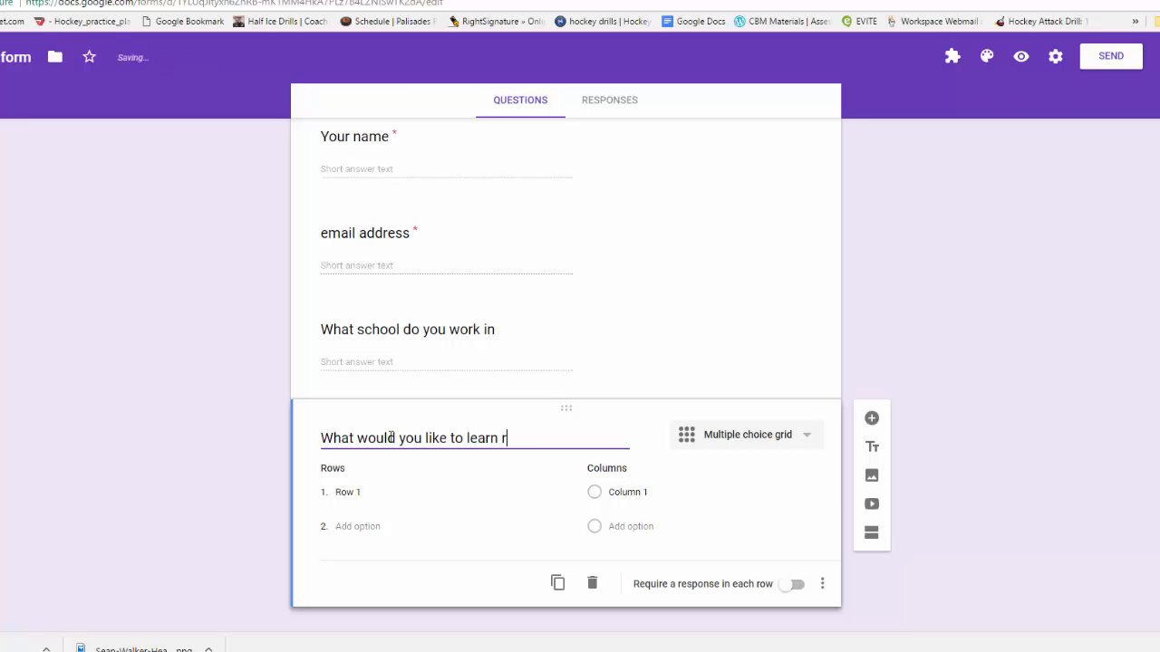
{"action": "type", "text": "ate from 1-10 (10 being the best"}
{"action": "left_click", "coordinate": [351, 499]}
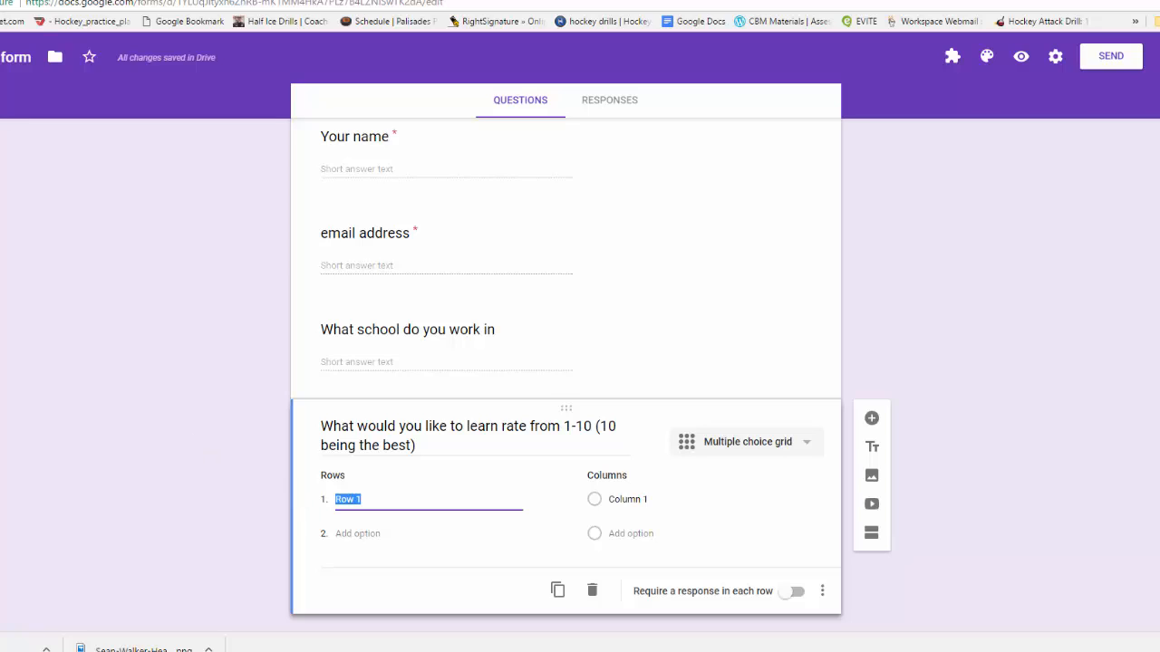
Enter 13 grid rows from Gmail and Extensions through Google Translate to 'Youtube (How to produce your own video)'.
{"action": "type", "text": "Gmail"}
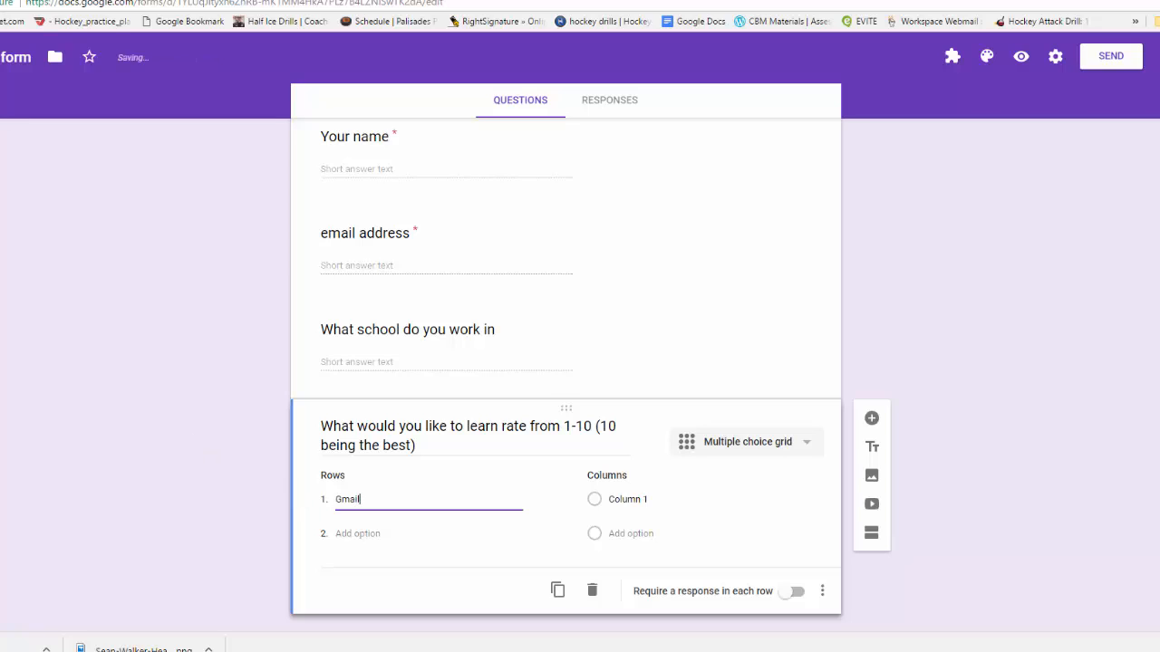
{"action": "key", "text": "Return"}
{"action": "type", "text": "Extensions"}
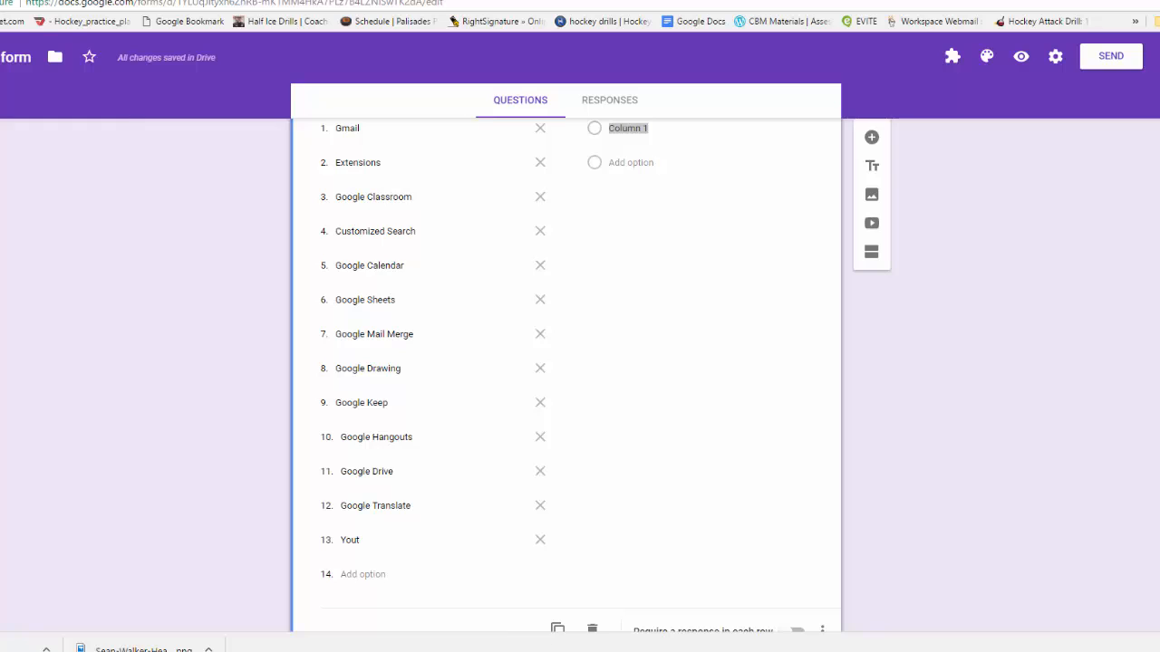
{"action": "double_click", "coordinate": [376, 535]}
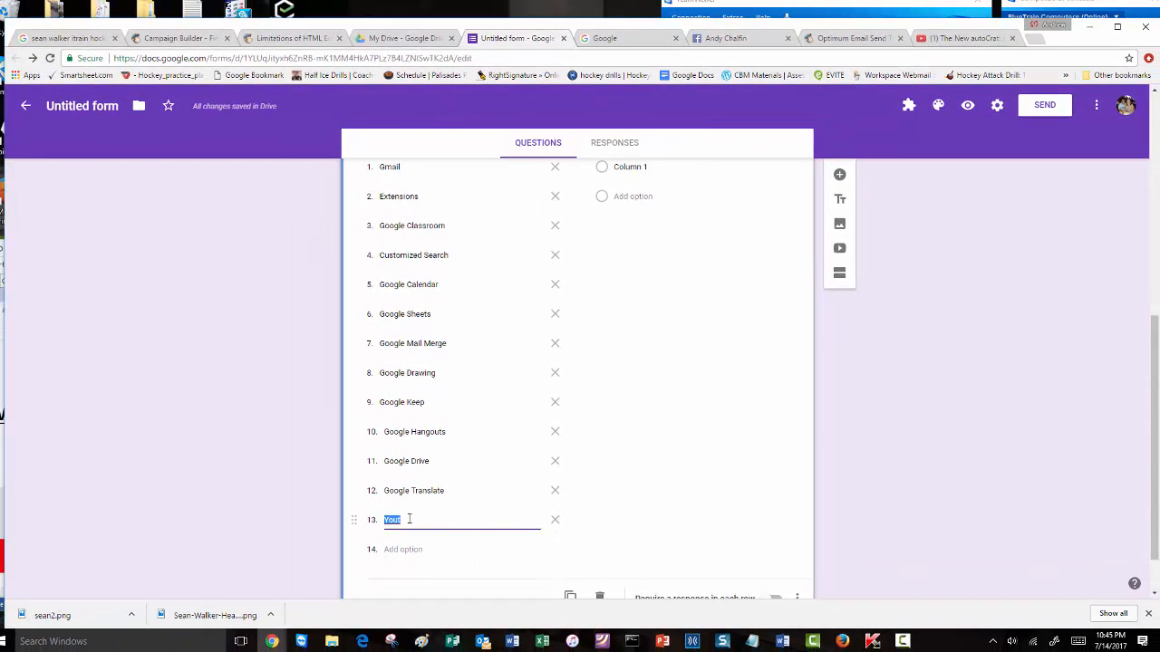
{"action": "type", "text": "You"}
{"action": "type", "text": "(How to pro"}
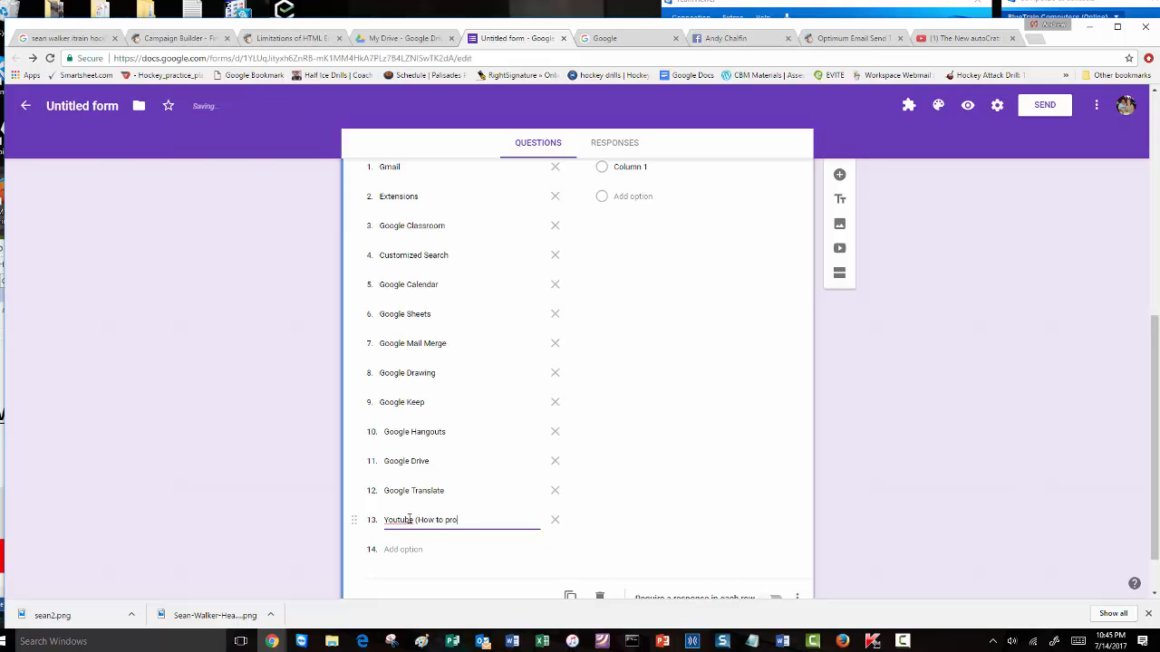
{"action": "type", "text": "duce your own video"}
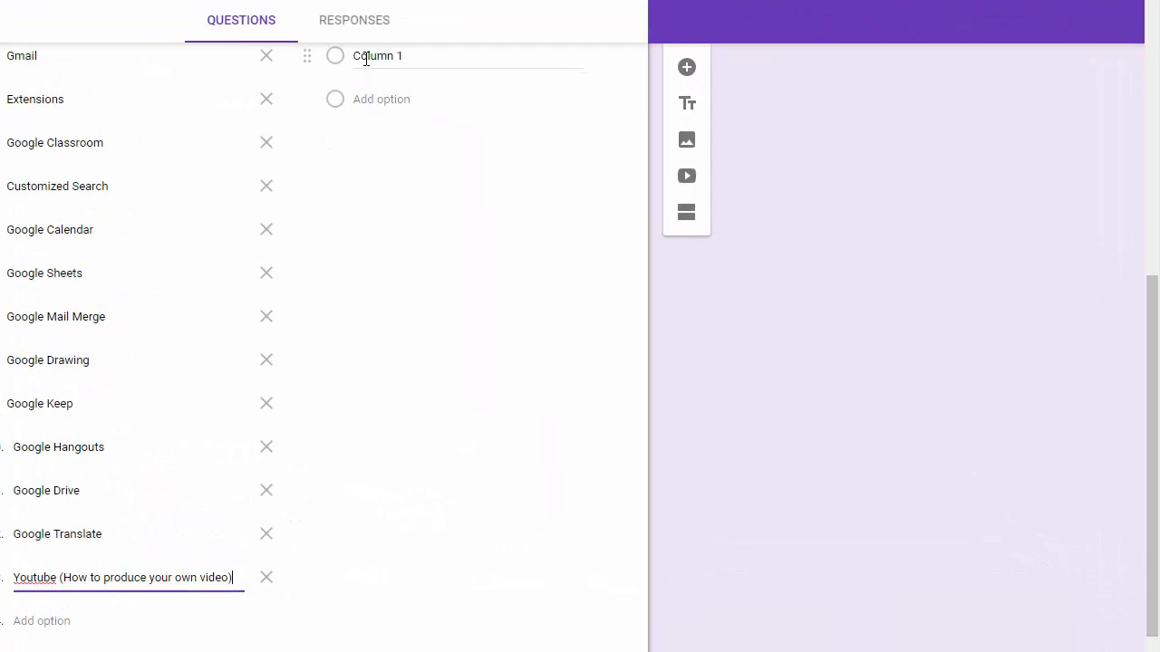
Label the grid's ten columns 10, 9, 8, 7, 6, 5, 4, 3, 2, 1.
{"action": "left_click", "coordinate": [366, 58]}
{"action": "type", "text": "10"}
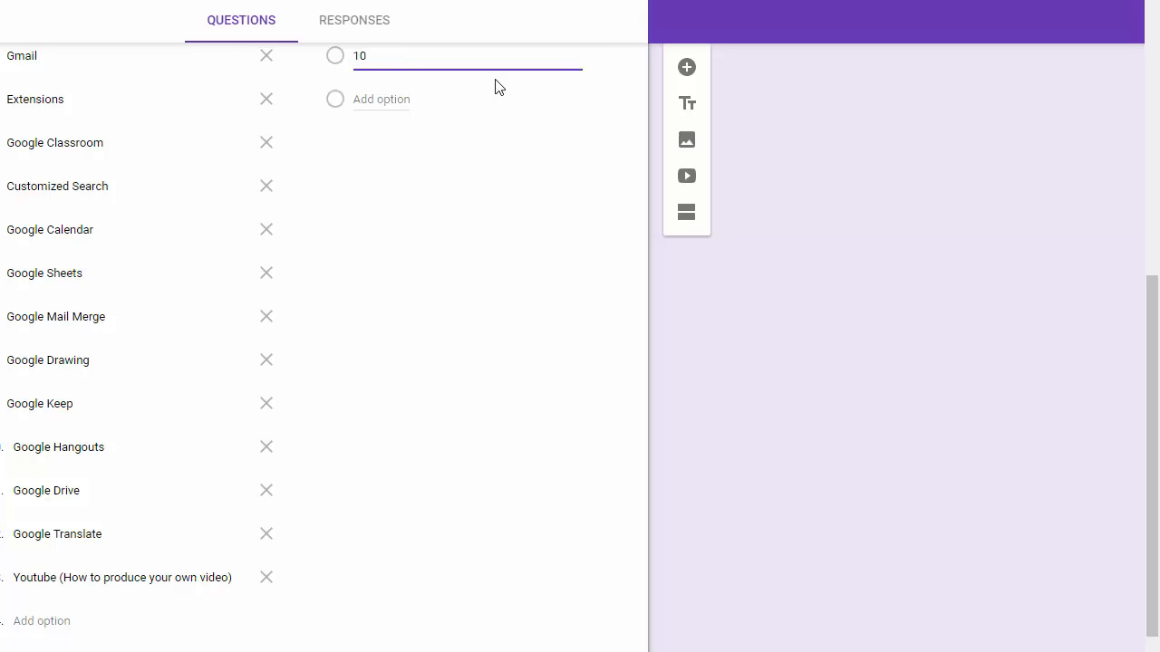
{"action": "key", "text": "Return"}
{"action": "type", "text": "9"}
{"action": "key", "text": "Return"}
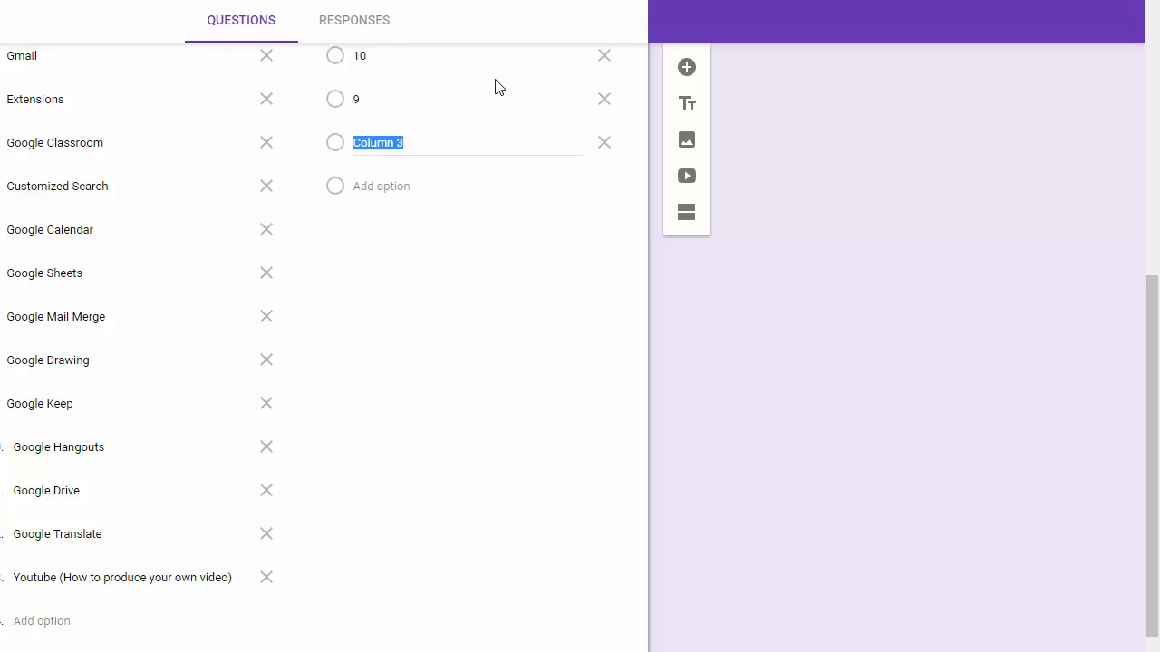
{"action": "type", "text": "8"}
{"action": "key", "text": "Return"}
{"action": "type", "text": "7"}
{"action": "key", "text": "Return"}
{"action": "type", "text": "6"}
{"action": "key", "text": "Return"}
{"action": "type", "text": "5"}
{"action": "key", "text": "Return"}
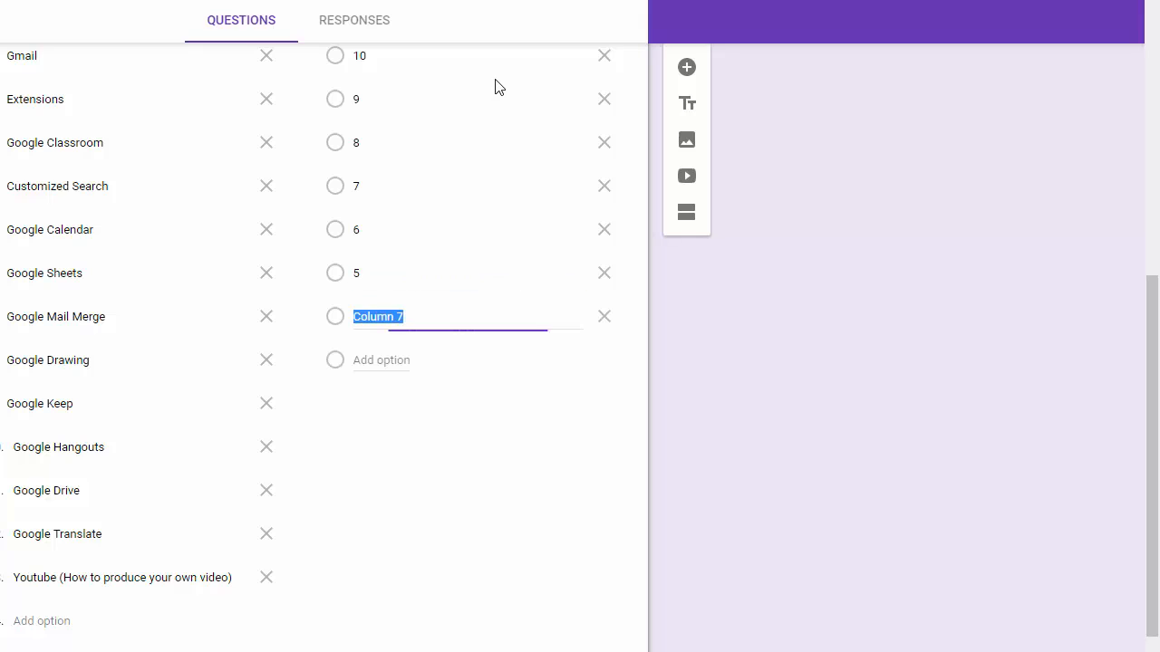
{"action": "type", "text": "4"}
{"action": "key", "text": "Return"}
{"action": "type", "text": "3"}
{"action": "key", "text": "Return"}
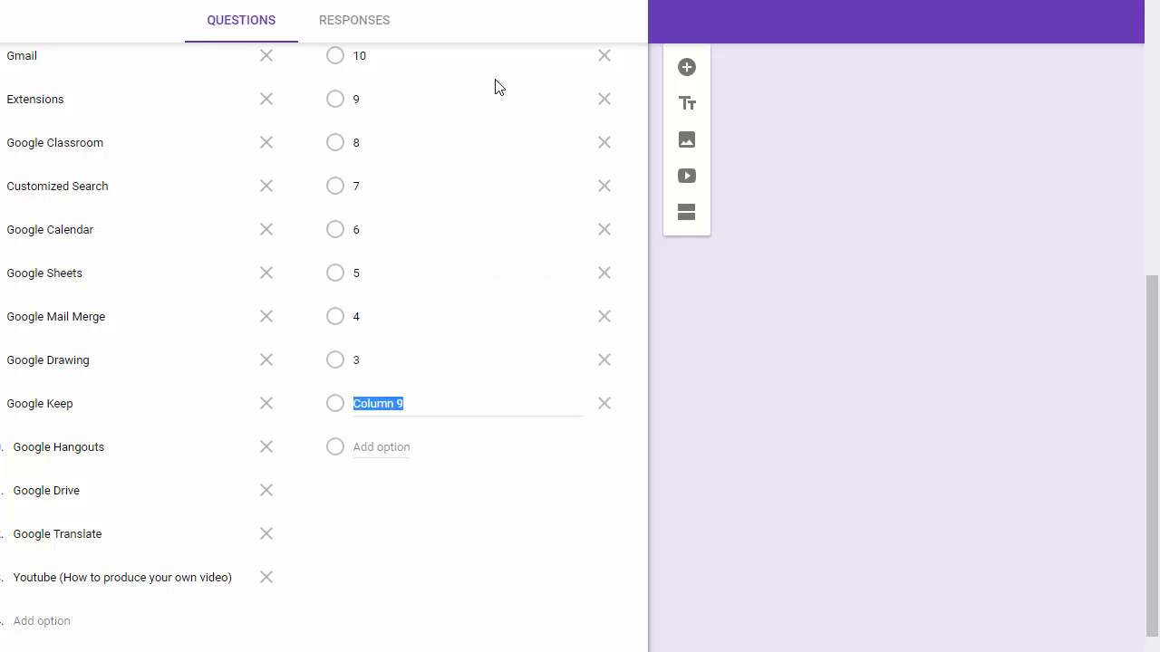
{"action": "type", "text": "2"}
{"action": "key", "text": "Return"}
{"action": "type", "text": "1"}
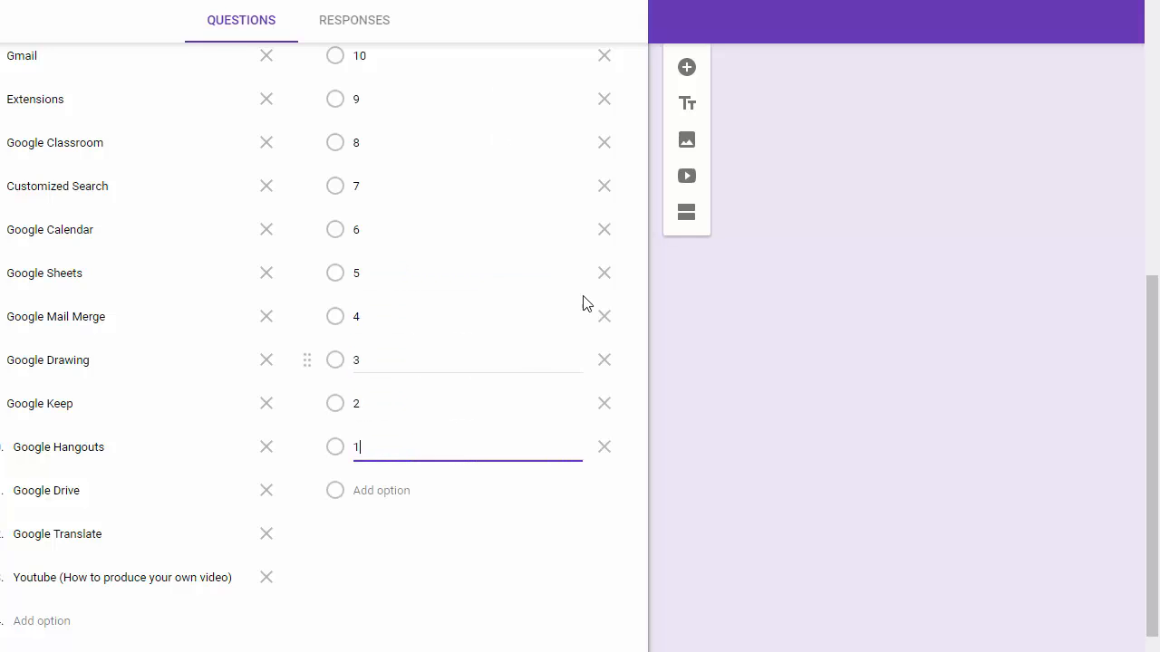
{"action": "left_click_drag", "start_coordinate": [1155, 363], "coordinate": [1156, 405]}
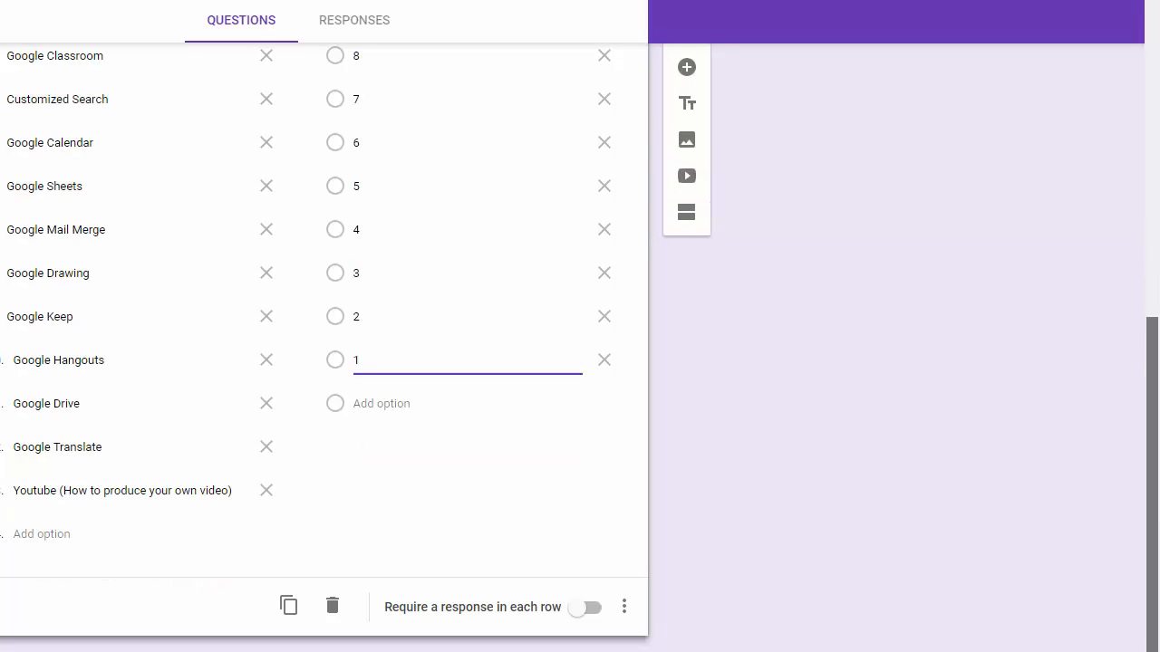
{"action": "mouse_move", "coordinate": [1157, 458]}
{"action": "left_mouse_down"}
{"action": "mouse_move", "coordinate": [1139, 318]}
{"action": "mouse_move", "coordinate": [1151, 462]}
{"action": "left_mouse_up"}
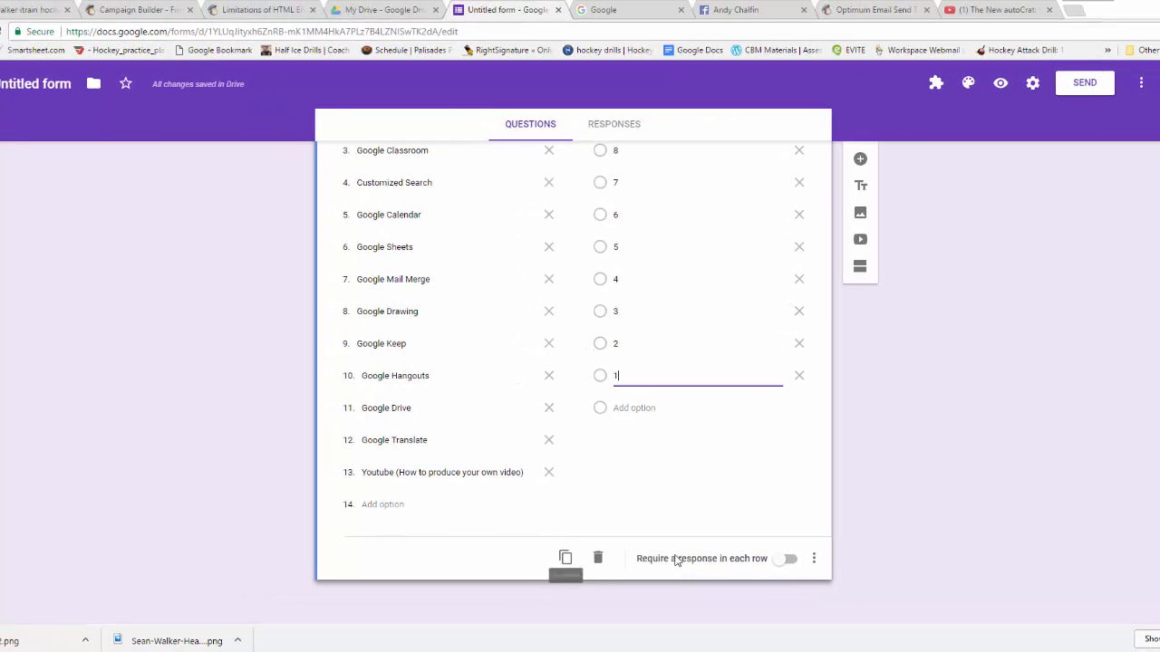
Go to the form's Responses page, which shows 0 responses so far.
{"action": "left_click", "coordinate": [815, 560]}
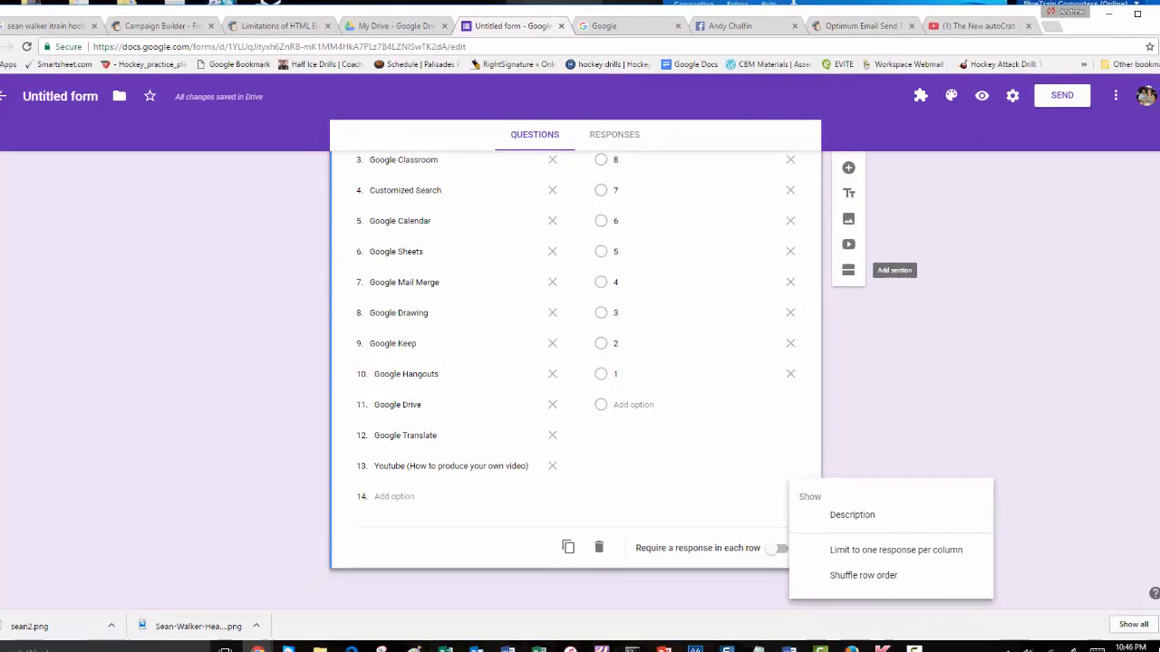
{"action": "left_click_drag", "start_coordinate": [1154, 364], "coordinate": [1154, 87]}
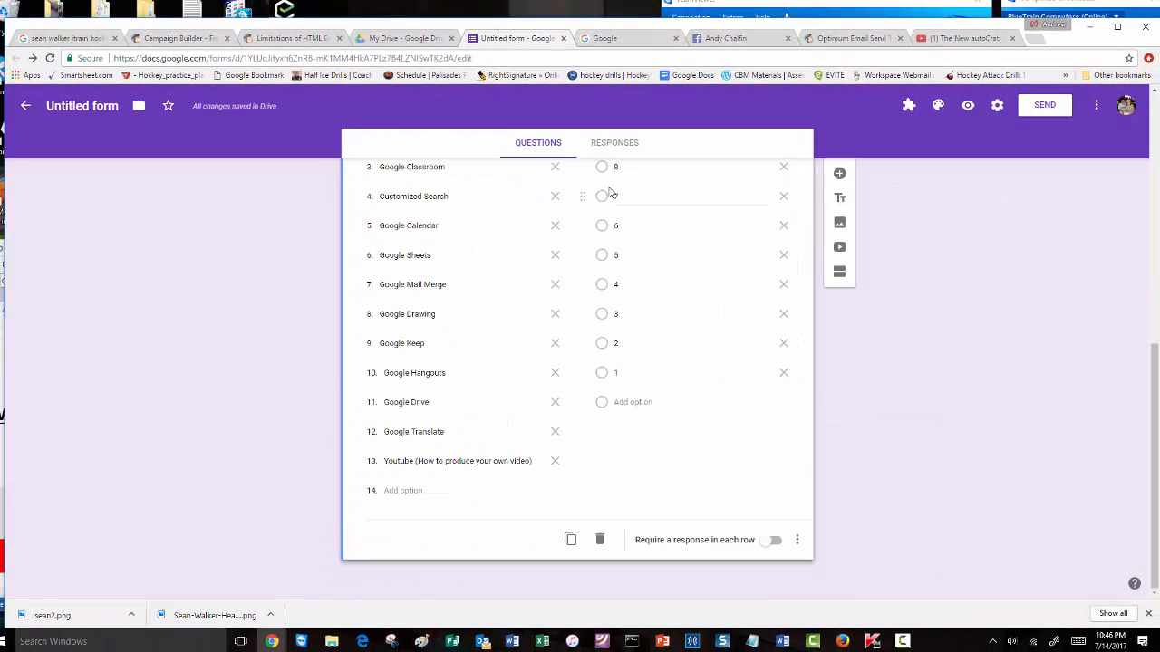
{"action": "left_click", "coordinate": [610, 145]}
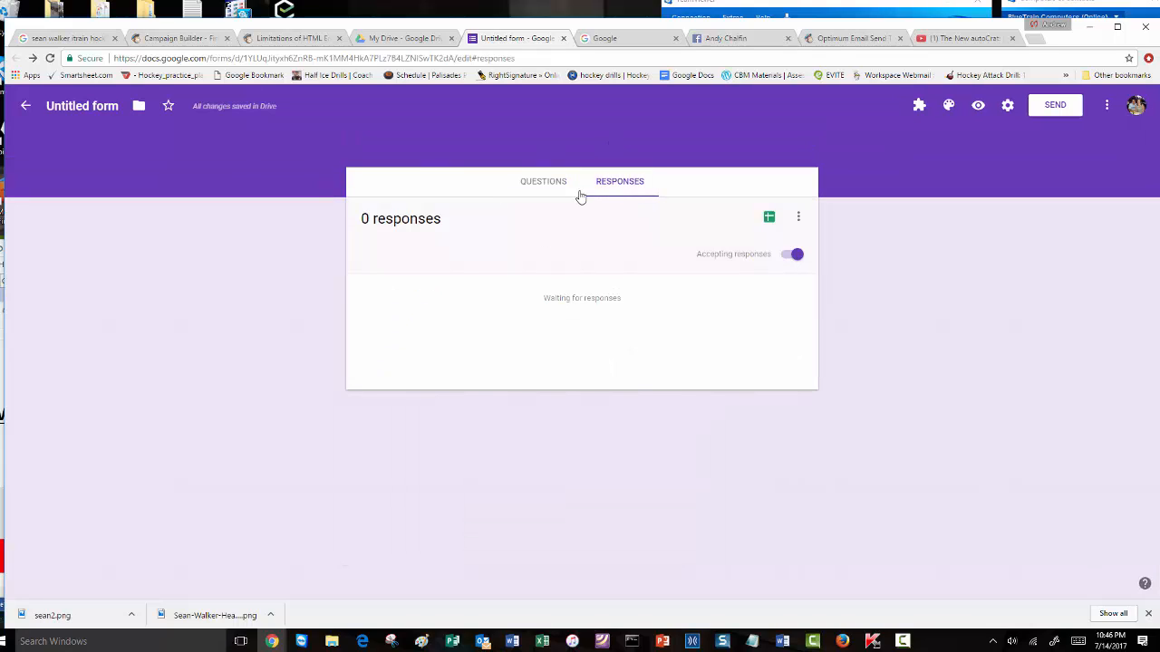
Skip the response spreadsheet for now and rename the form to 'Thank you for taking AG'.
{"action": "left_click", "coordinate": [769, 219]}
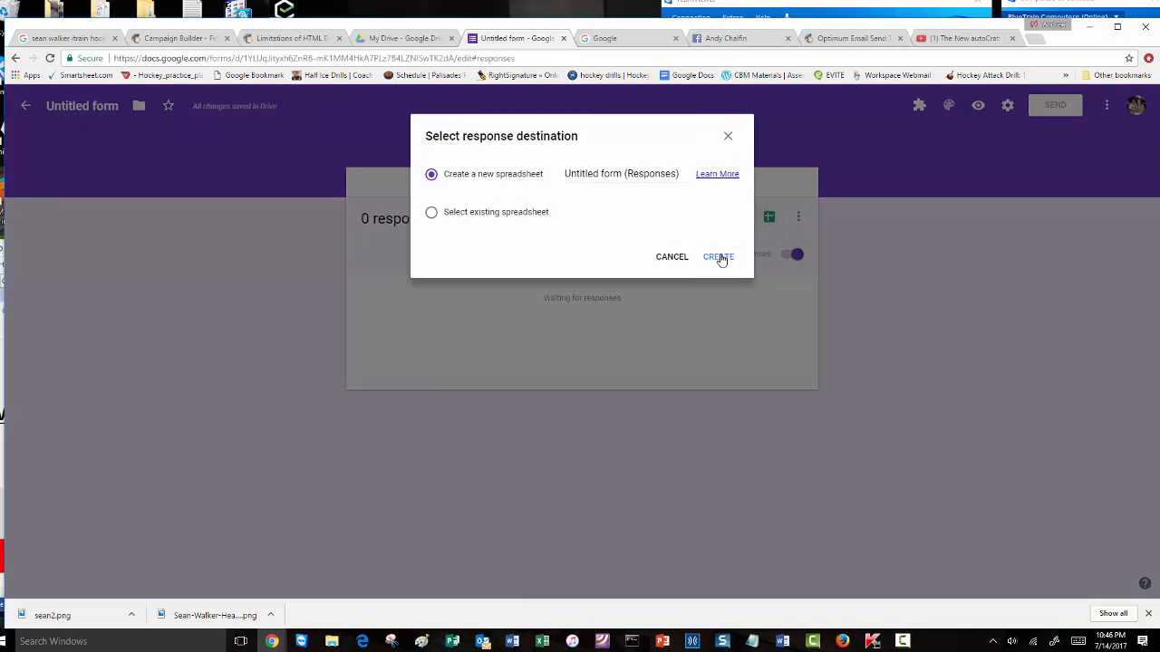
{"action": "left_click", "coordinate": [682, 259]}
{"action": "left_click", "coordinate": [552, 186]}
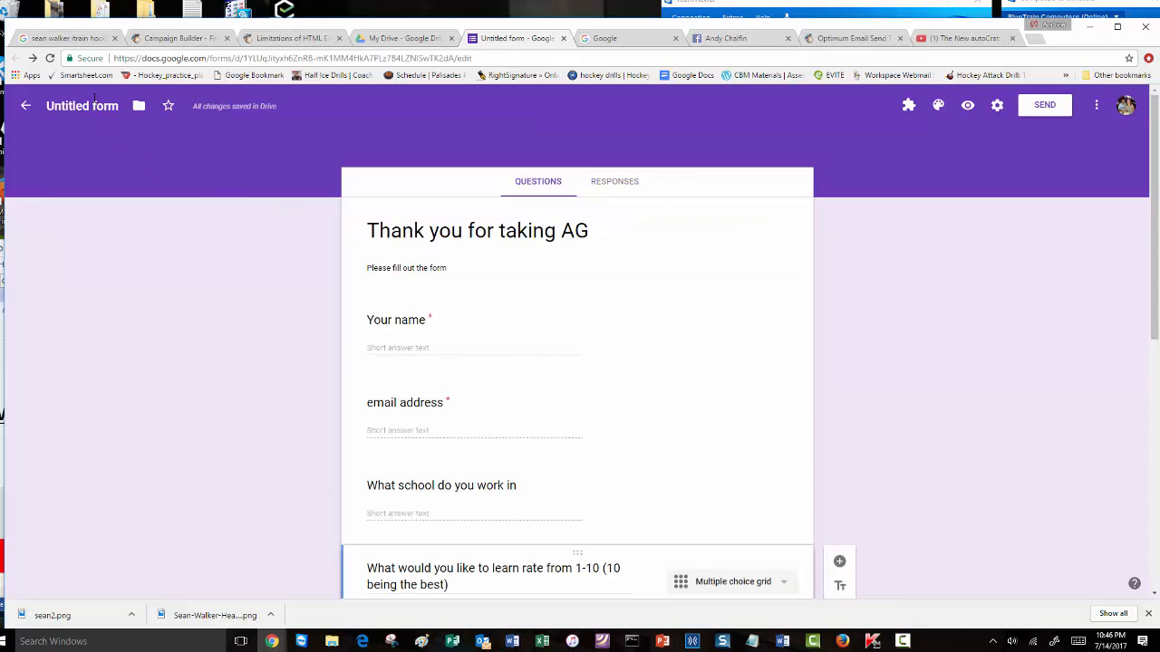
{"action": "left_click", "coordinate": [100, 106]}
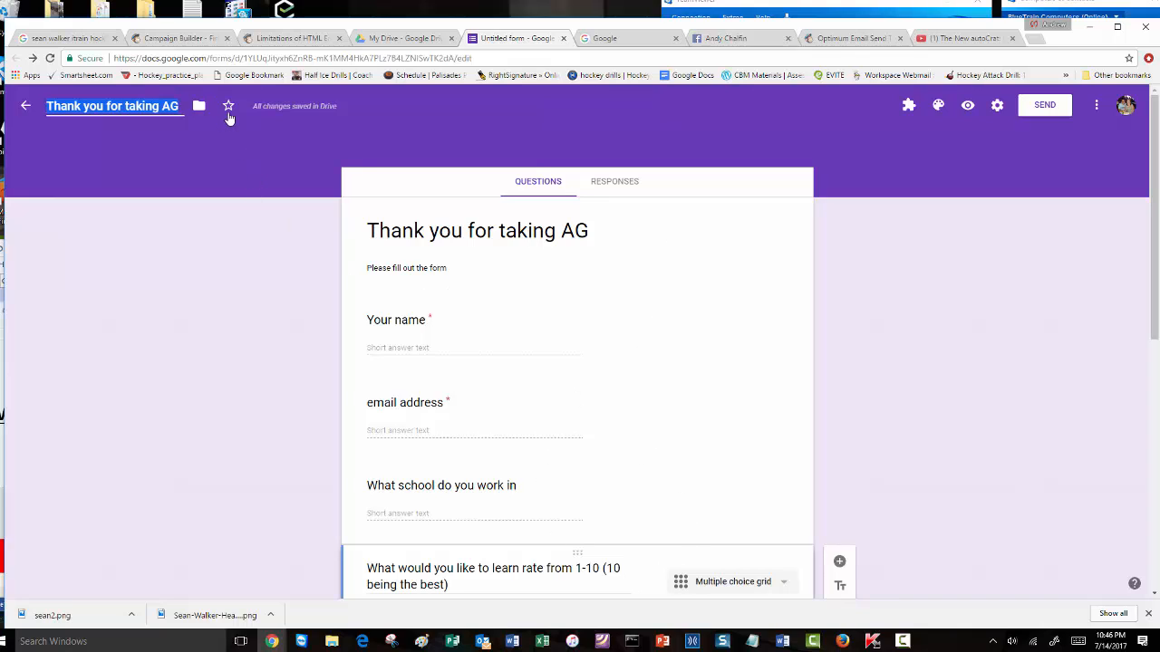
Star the form and link responses to a new spreadsheet, 'Thank you for taking AG (Responses)'.
{"action": "left_click", "coordinate": [228, 108]}
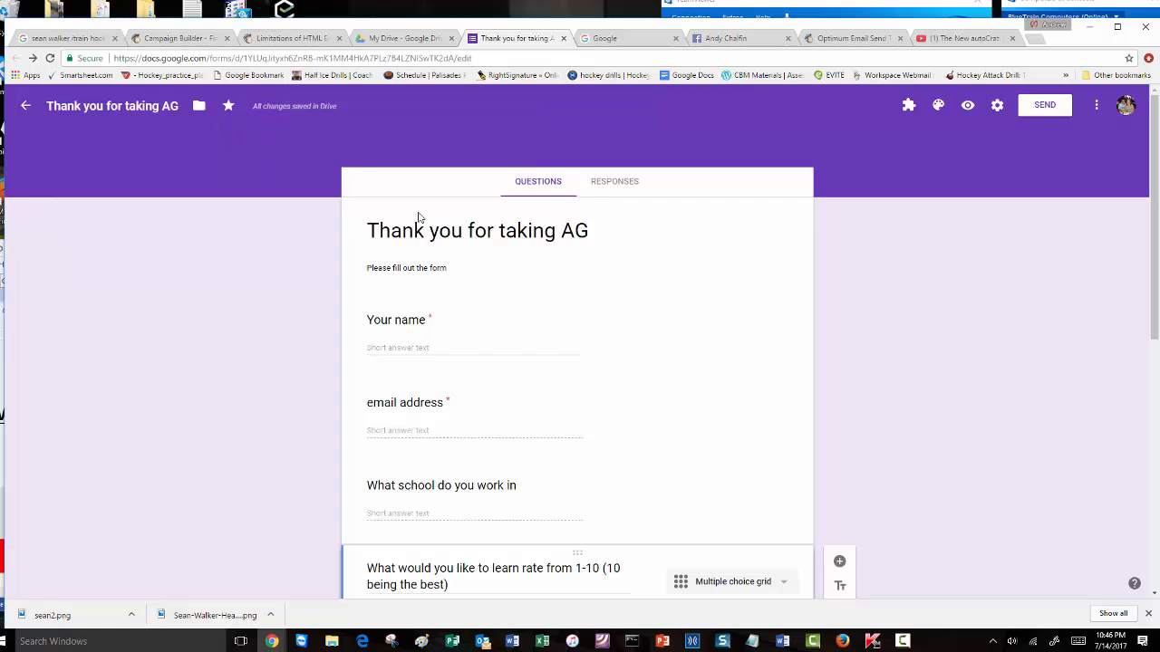
{"action": "left_click", "coordinate": [606, 191]}
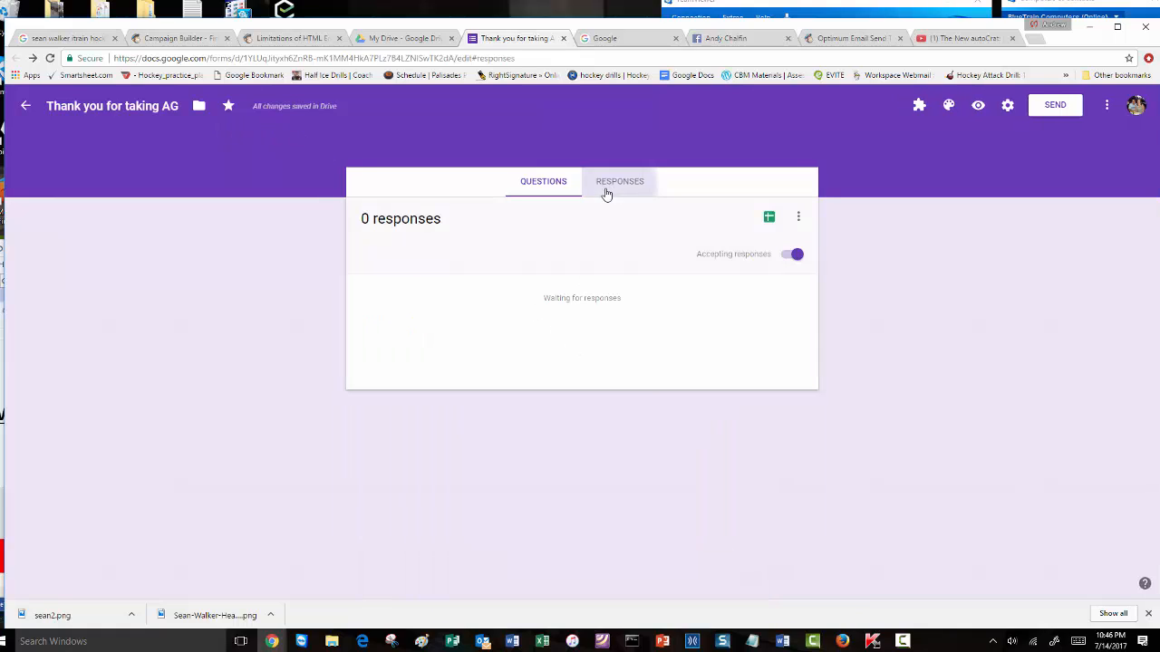
{"action": "left_click", "coordinate": [769, 219]}
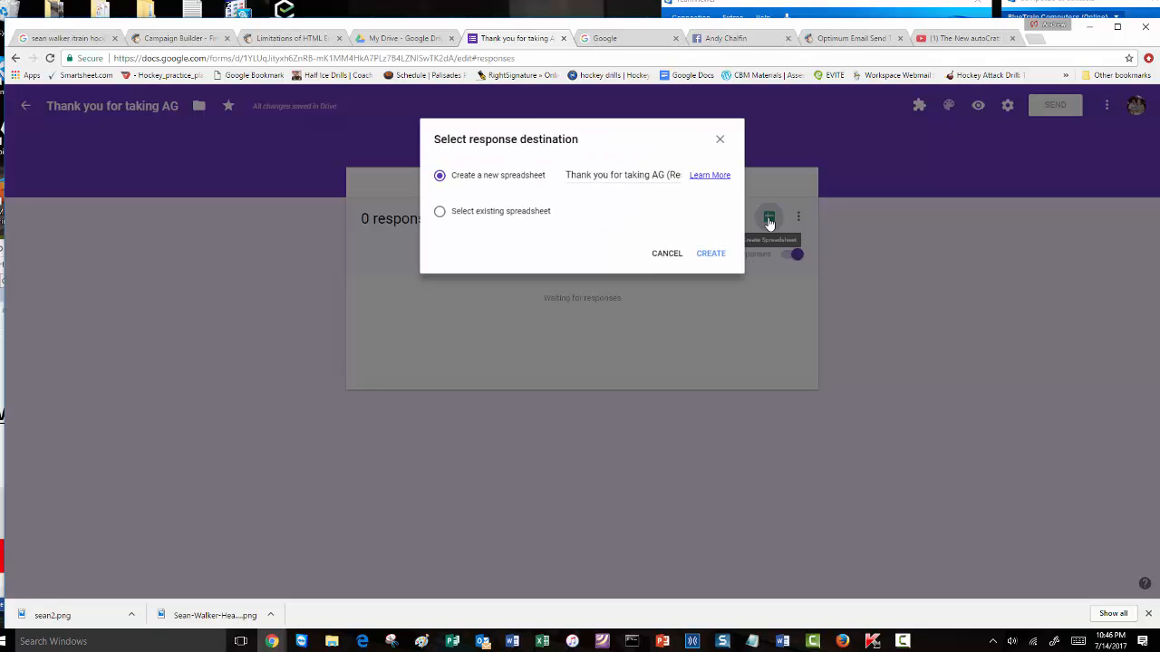
{"action": "left_click", "coordinate": [727, 259]}
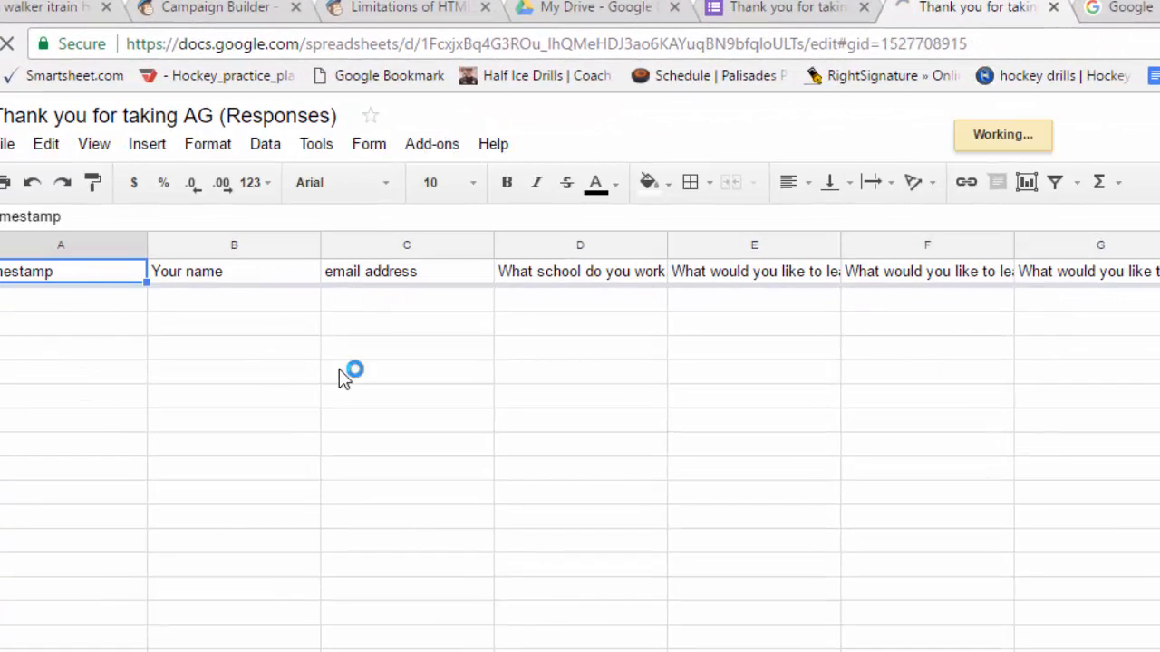
Rename the spreadsheet headers in B1 and C1 to 'Name' and 'Email'.
{"action": "left_click", "coordinate": [195, 276]}
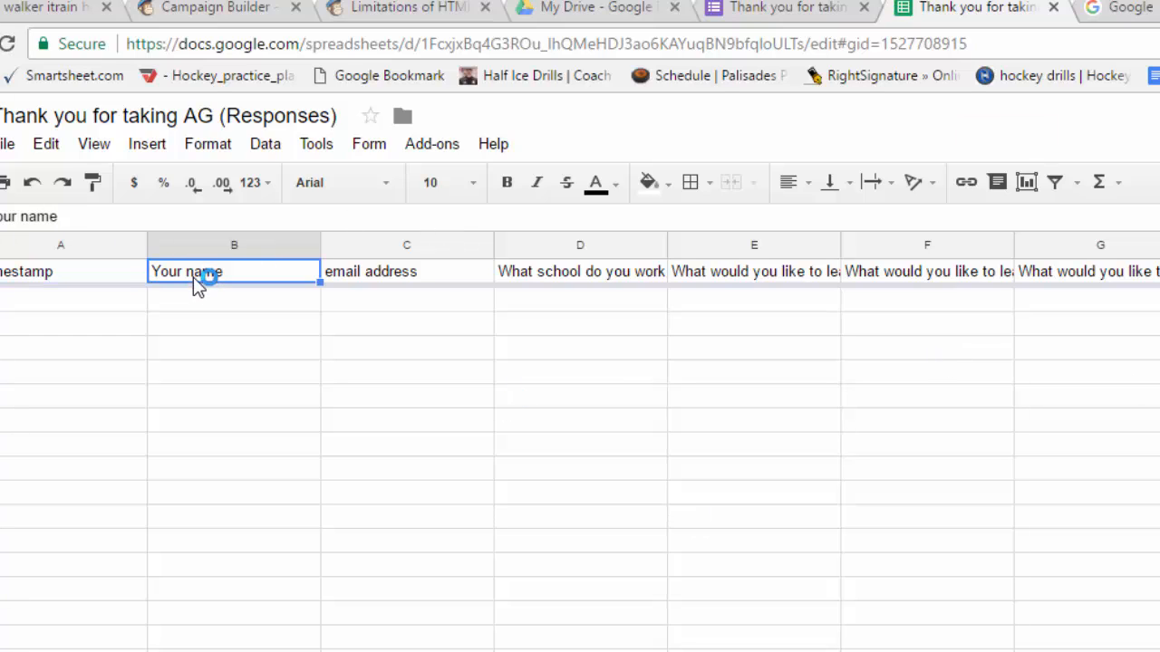
{"action": "double_click", "coordinate": [195, 277]}
{"action": "triple_click", "coordinate": [195, 278]}
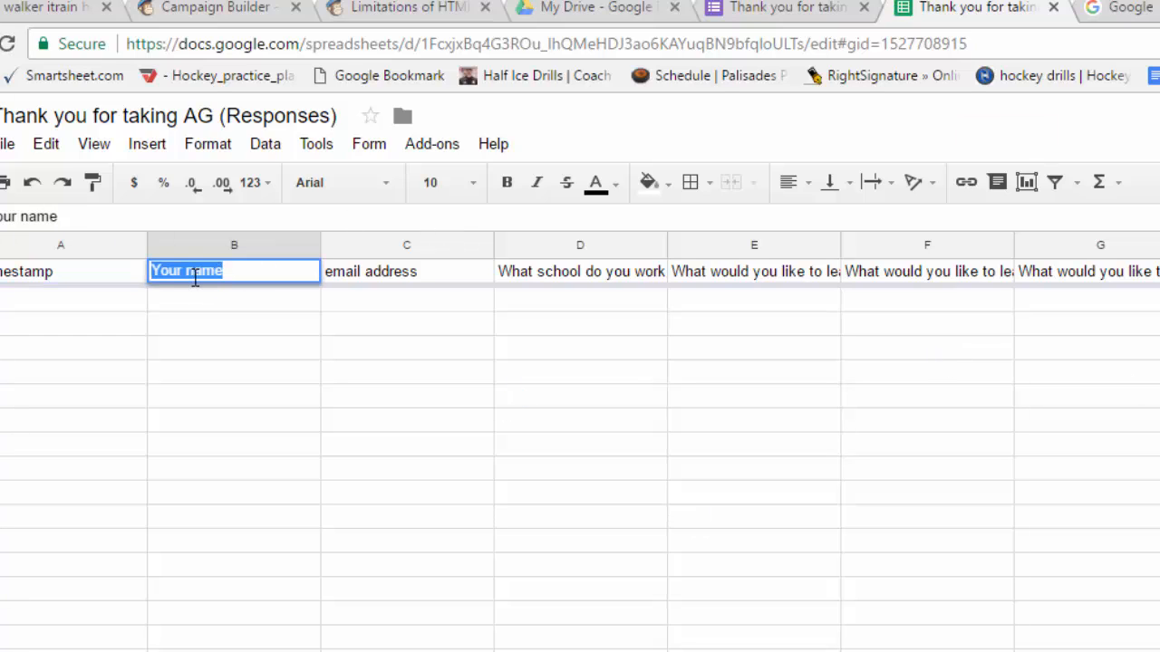
{"action": "type", "text": "Name"}
{"action": "key", "text": "Tab"}
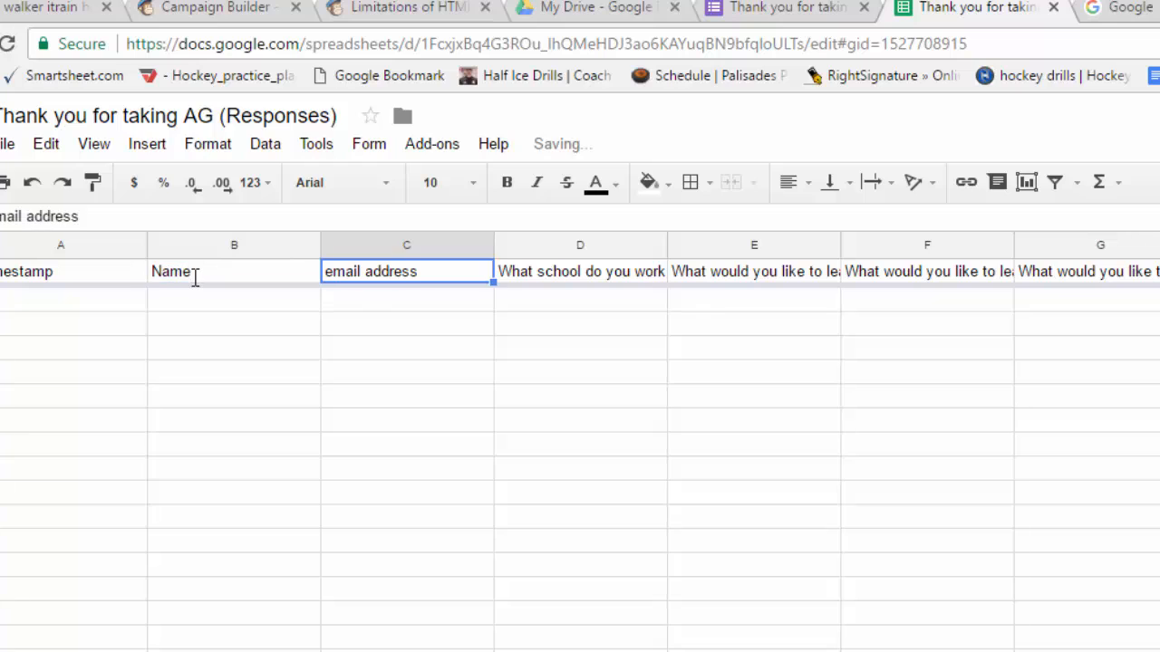
{"action": "type", "text": "Email"}
{"action": "key", "text": "Tab"}
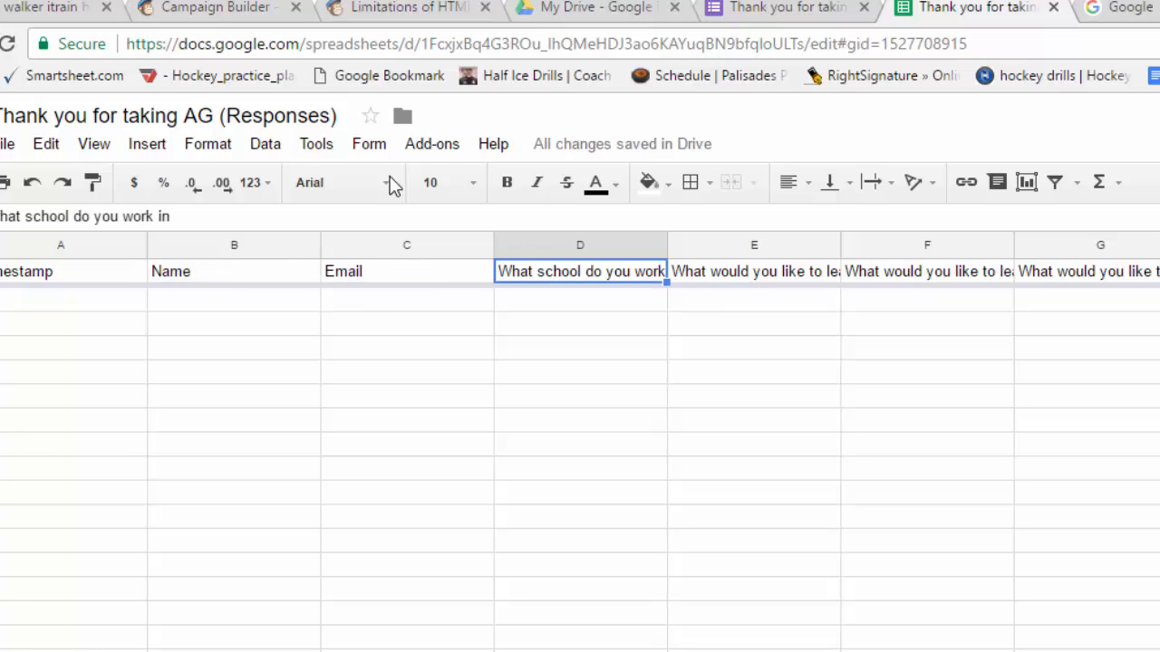
Return to the form's questions and open its respondent preview.
{"action": "left_click", "coordinate": [759, 17]}
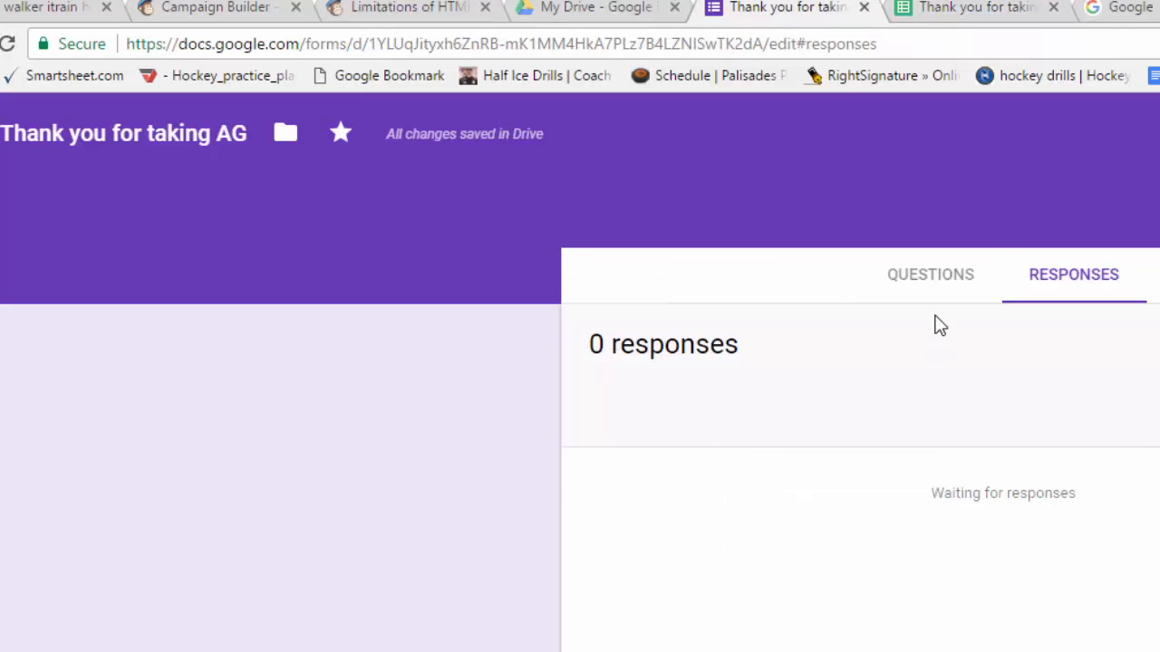
{"action": "left_click", "coordinate": [937, 288]}
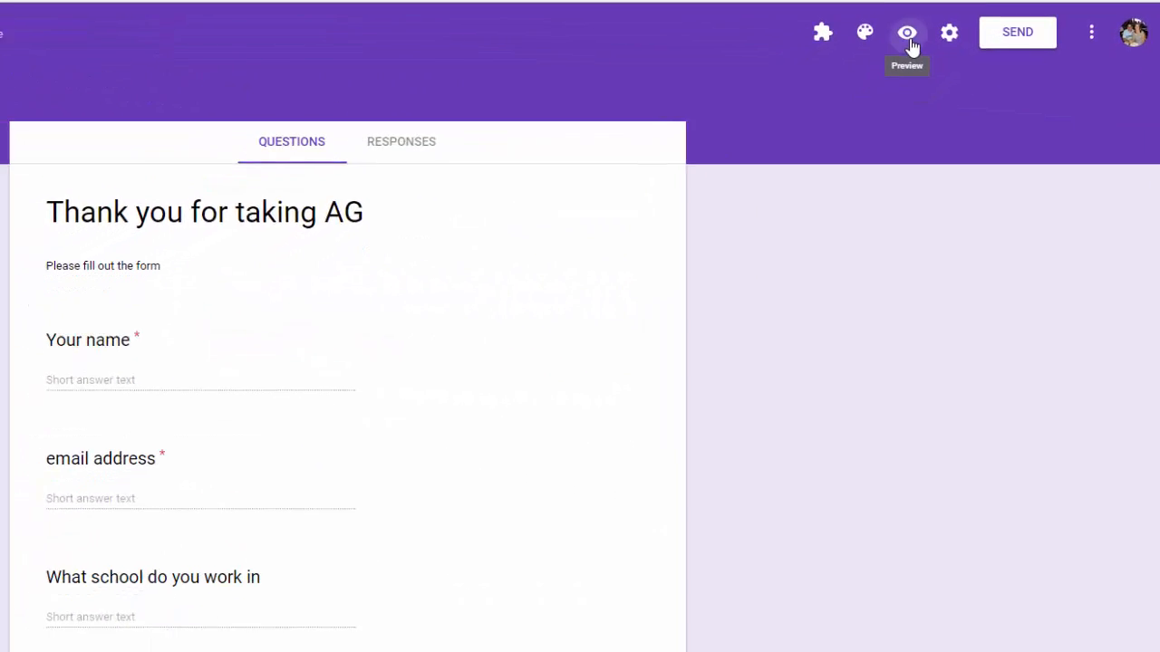
{"action": "left_click", "coordinate": [909, 31]}
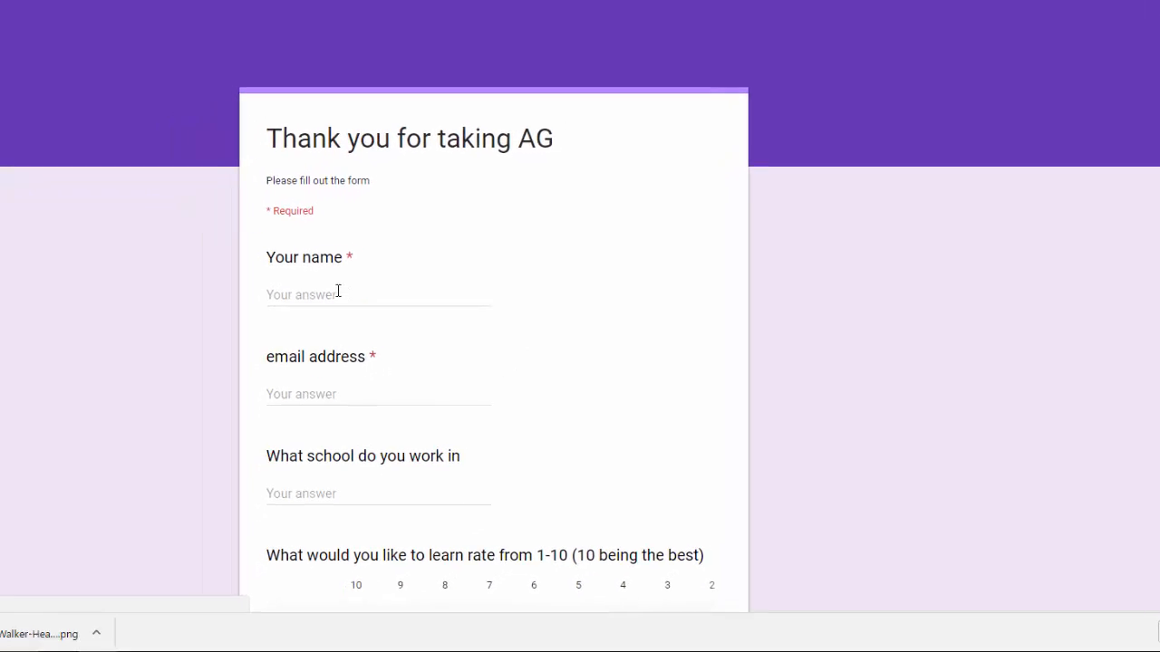
Fill in the respondent's name and e-mail address, and start the school answer with 'Ch'.
{"action": "left_click", "coordinate": [345, 288]}
{"action": "type", "text": "Andy"}
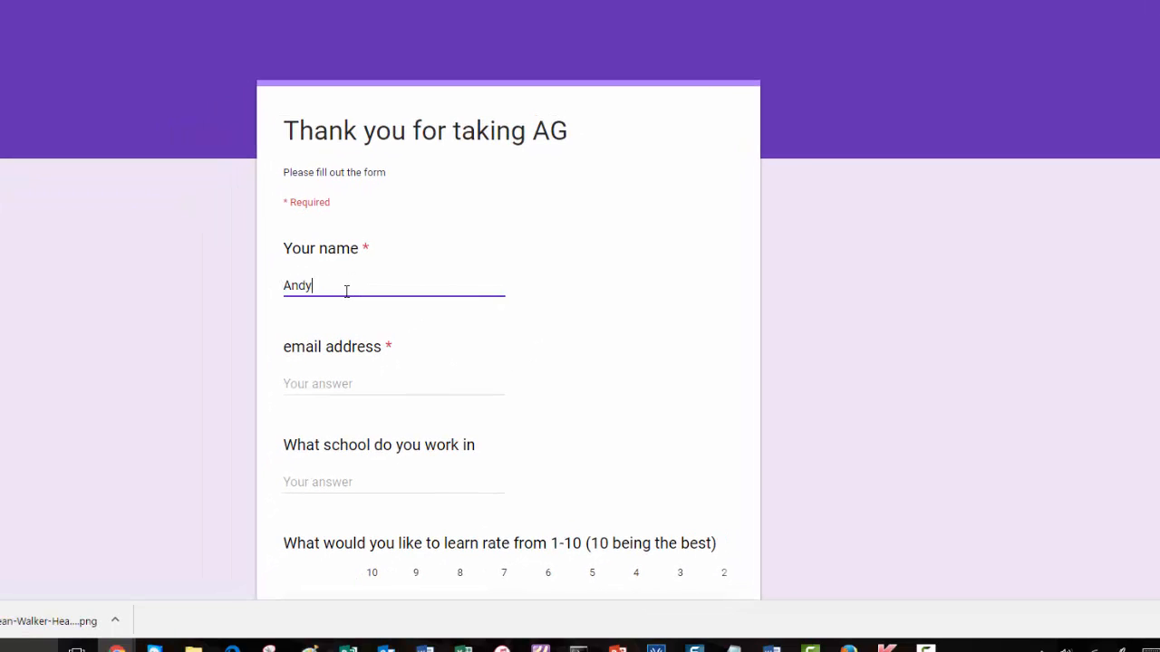
{"action": "key", "text": "Tab"}
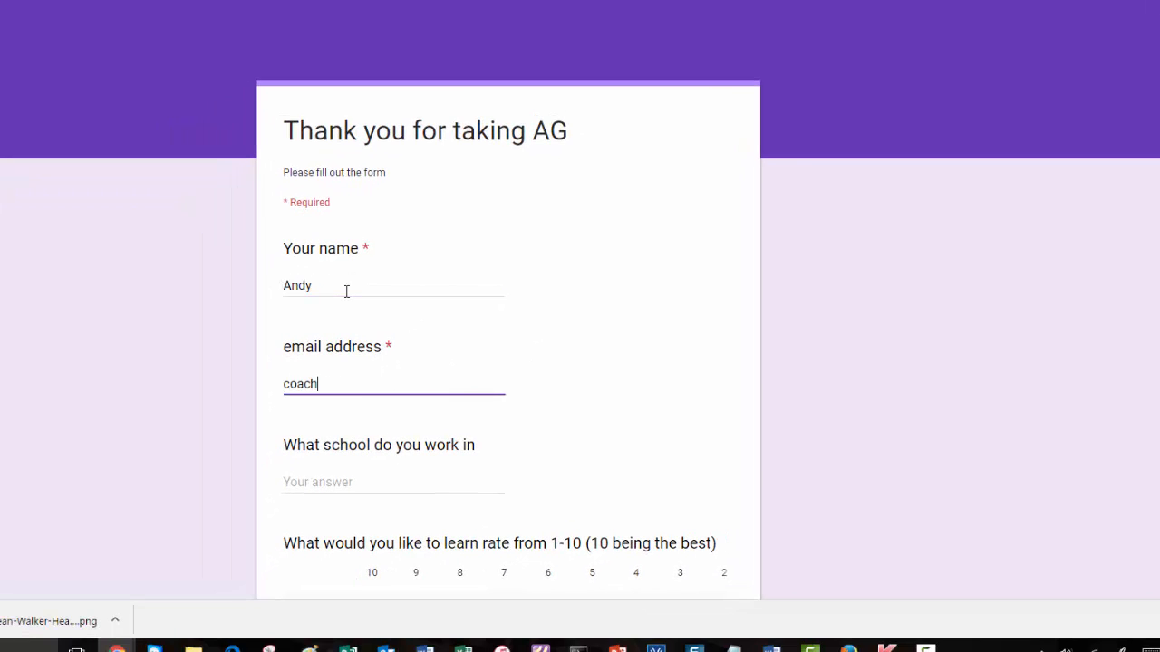
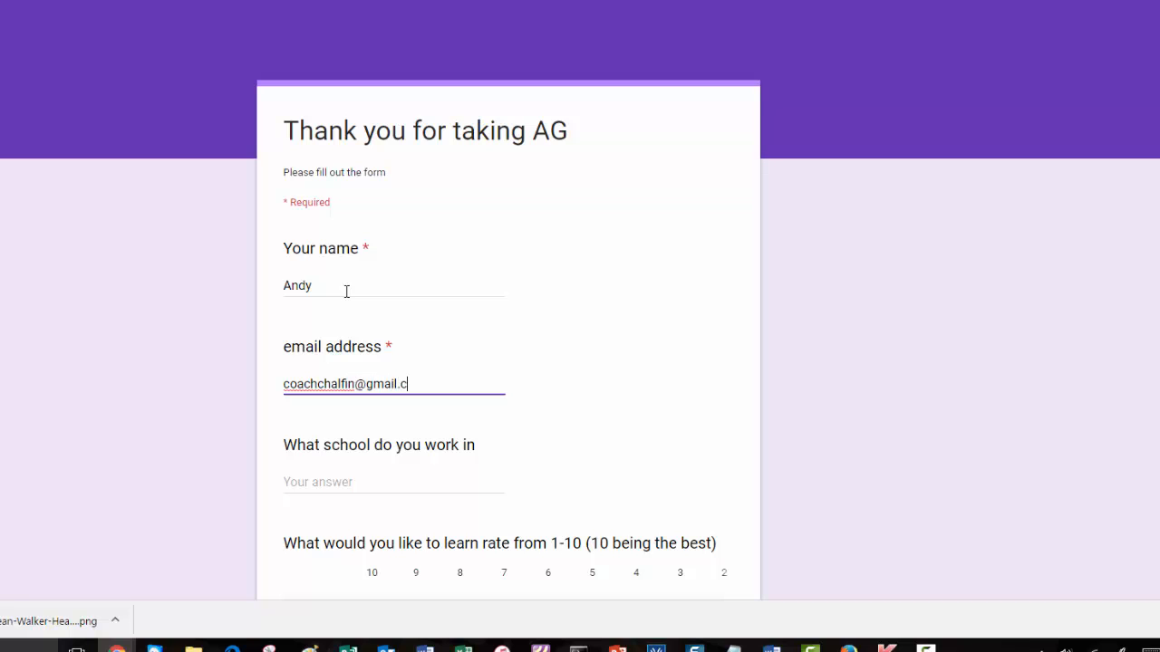
{"action": "key", "text": "Tab"}
{"action": "type", "text": "Ch"}
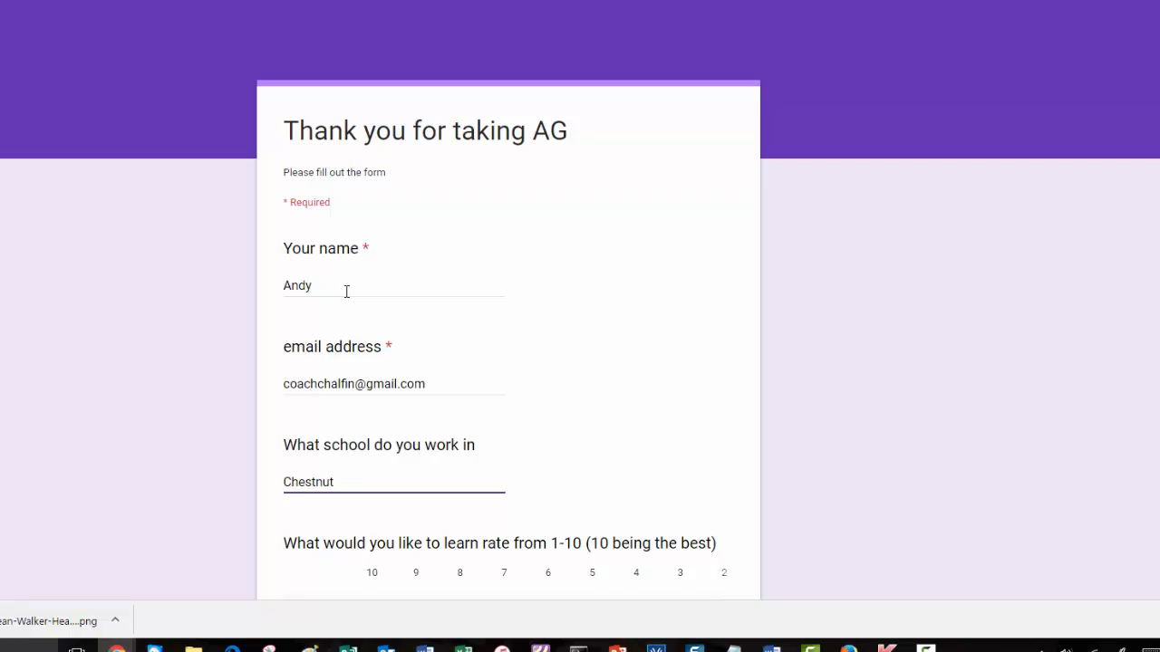
Rate Gmail 9, Extensions 10, Classroom 9, Calendar 10, Sheets 8, Mail Merge 10, Drawing 2.
{"action": "scroll", "coordinate": [626, 471], "scroll_direction": "down", "scroll_amount": 3}
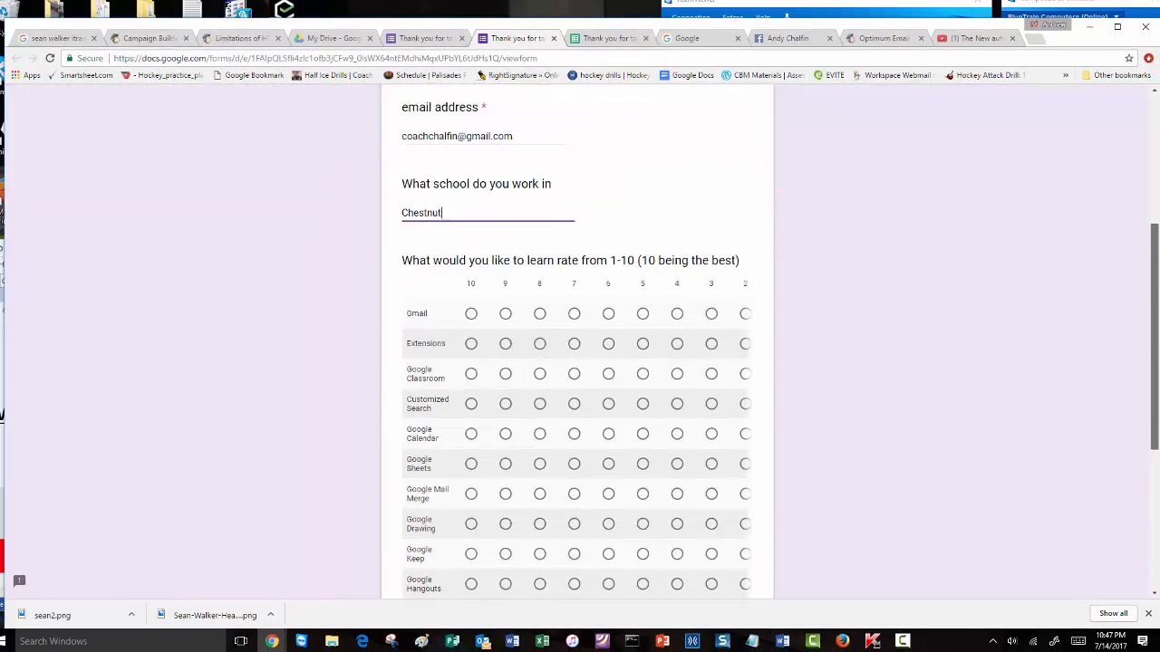
{"action": "scroll", "coordinate": [906, 408], "scroll_direction": "down", "scroll_amount": 2}
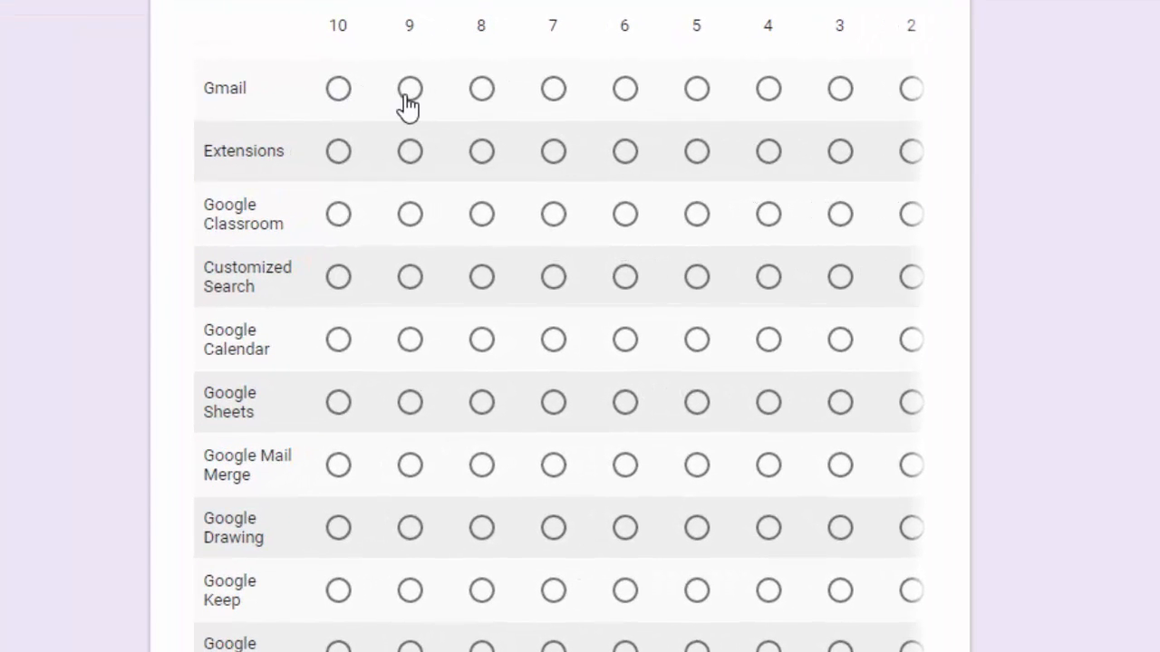
{"action": "left_click", "coordinate": [409, 90]}
{"action": "left_click", "coordinate": [342, 156]}
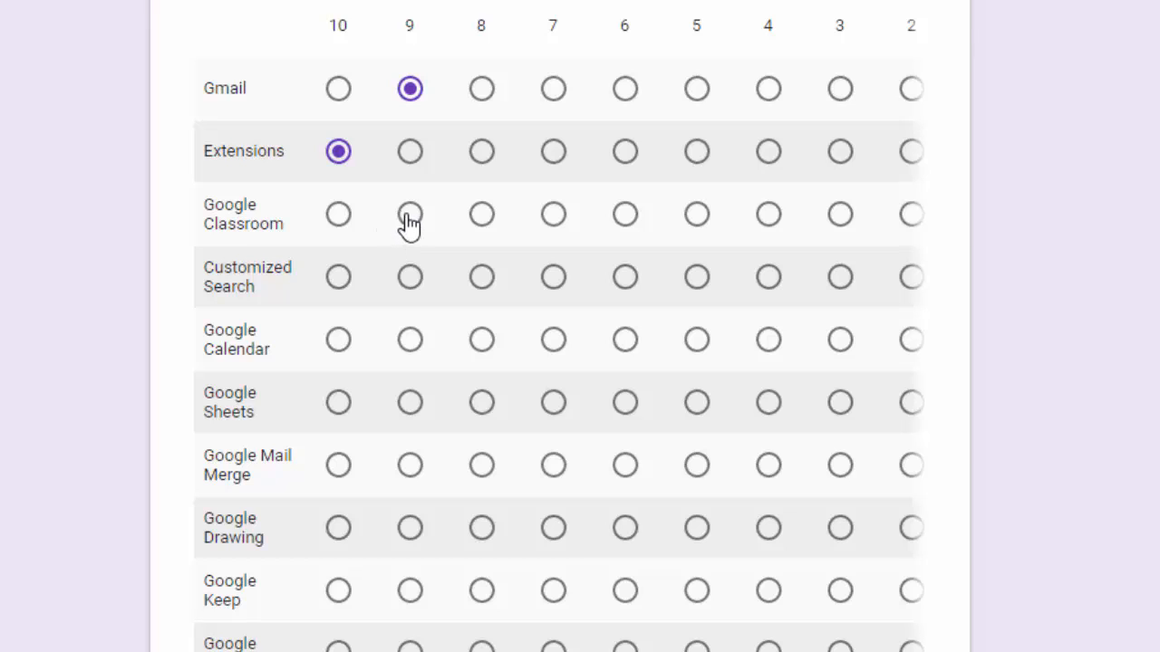
{"action": "left_click", "coordinate": [410, 218]}
{"action": "left_click", "coordinate": [344, 343]}
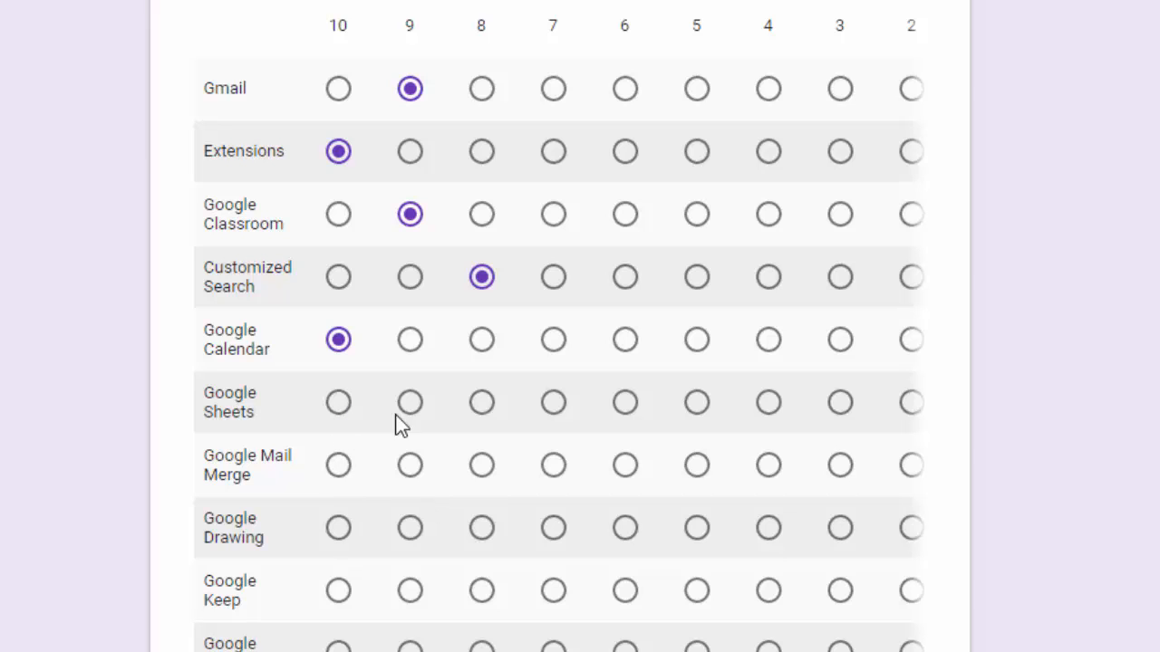
{"action": "left_click", "coordinate": [478, 417]}
{"action": "left_click", "coordinate": [340, 475]}
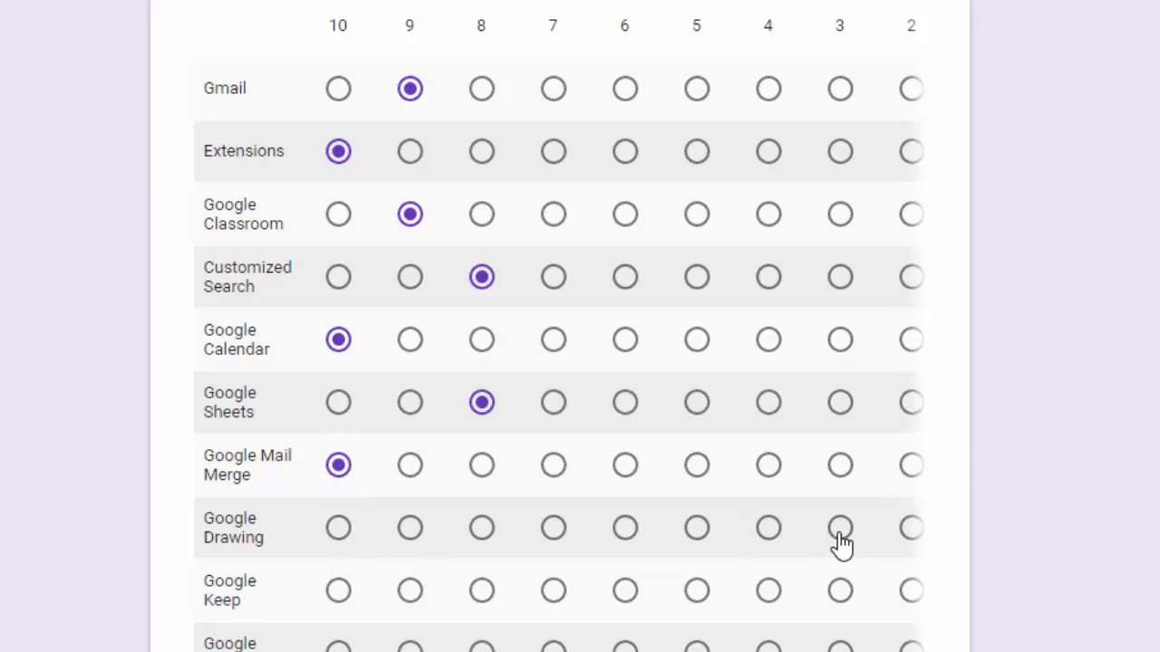
{"action": "left_click", "coordinate": [910, 533]}
Rate the remaining grid rows: Keep, Hangouts, Drive, Translate and the Youtube video.
{"action": "scroll", "coordinate": [335, 457], "scroll_direction": "right", "scroll_amount": 1}
{"action": "scroll", "coordinate": [335, 458], "scroll_direction": "left", "scroll_amount": 1}
{"action": "scroll", "coordinate": [335, 457], "scroll_direction": "down", "scroll_amount": 2}
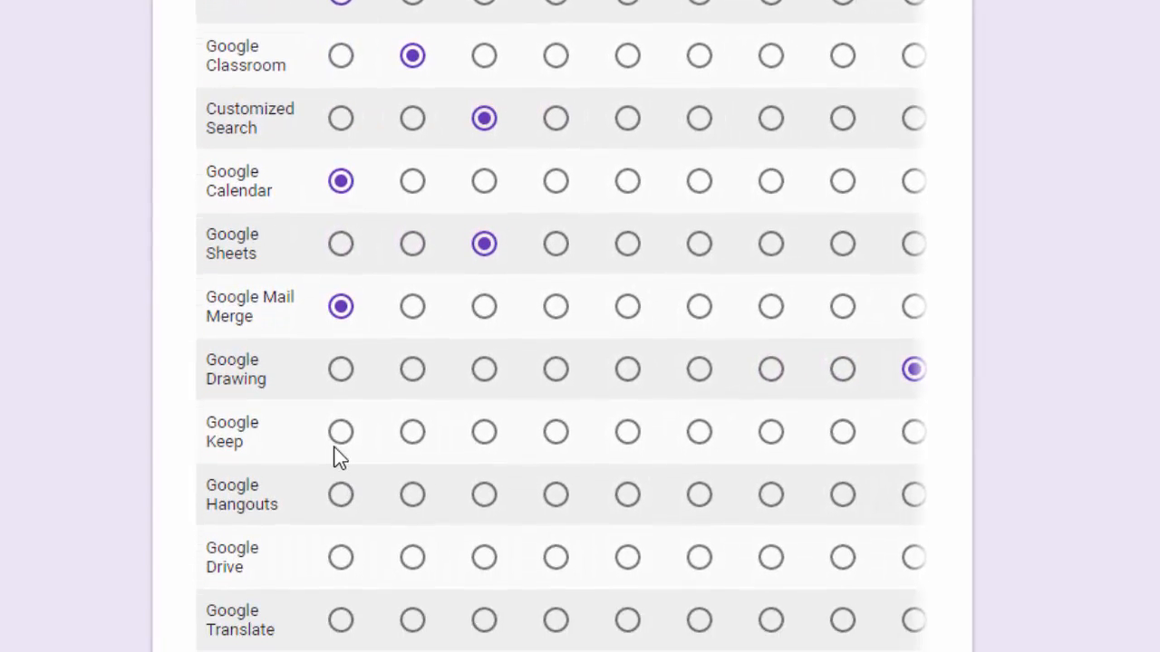
{"action": "scroll", "coordinate": [401, 372], "scroll_direction": "down", "scroll_amount": 3}
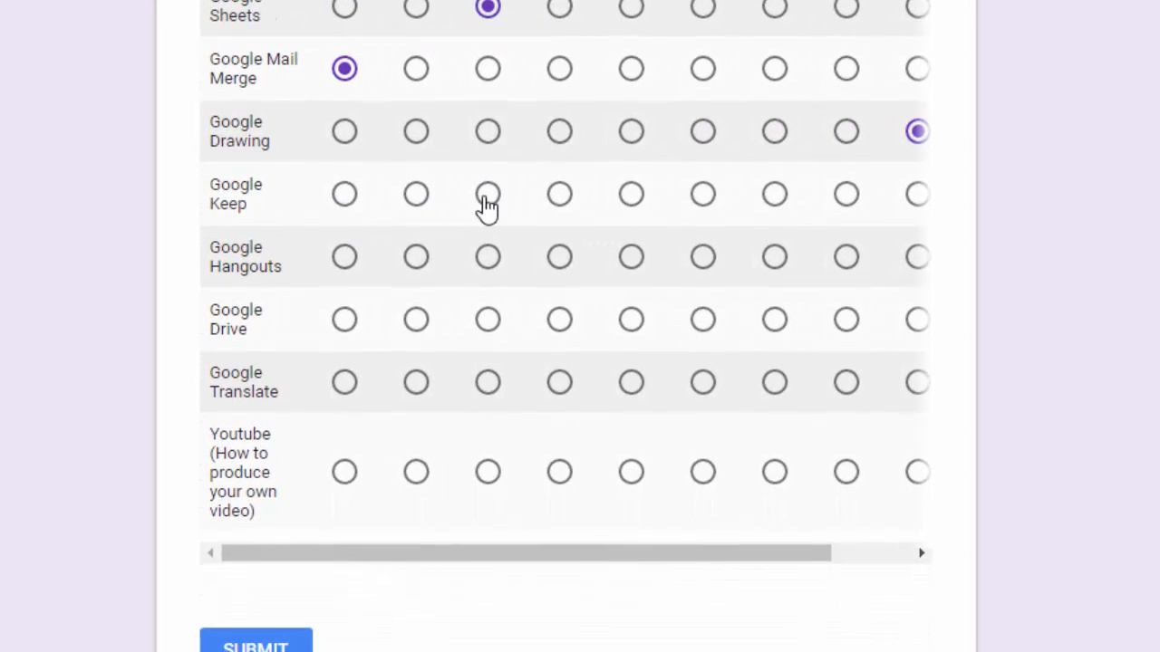
{"action": "left_click", "coordinate": [488, 204]}
{"action": "left_click", "coordinate": [417, 267]}
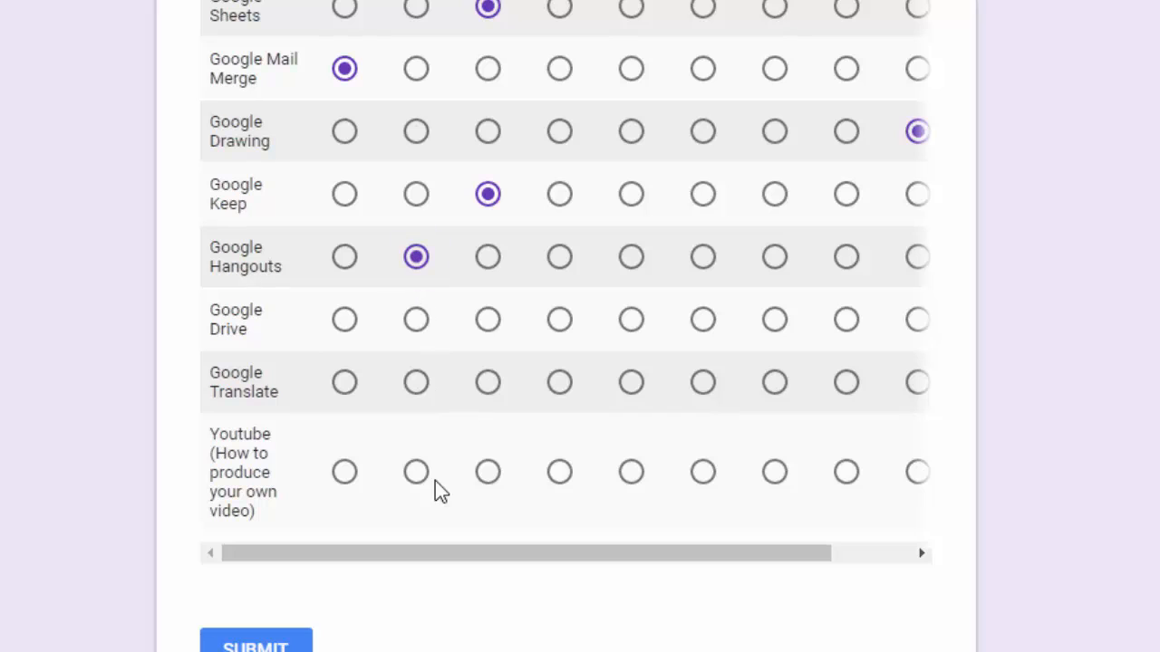
{"action": "left_click", "coordinate": [344, 322]}
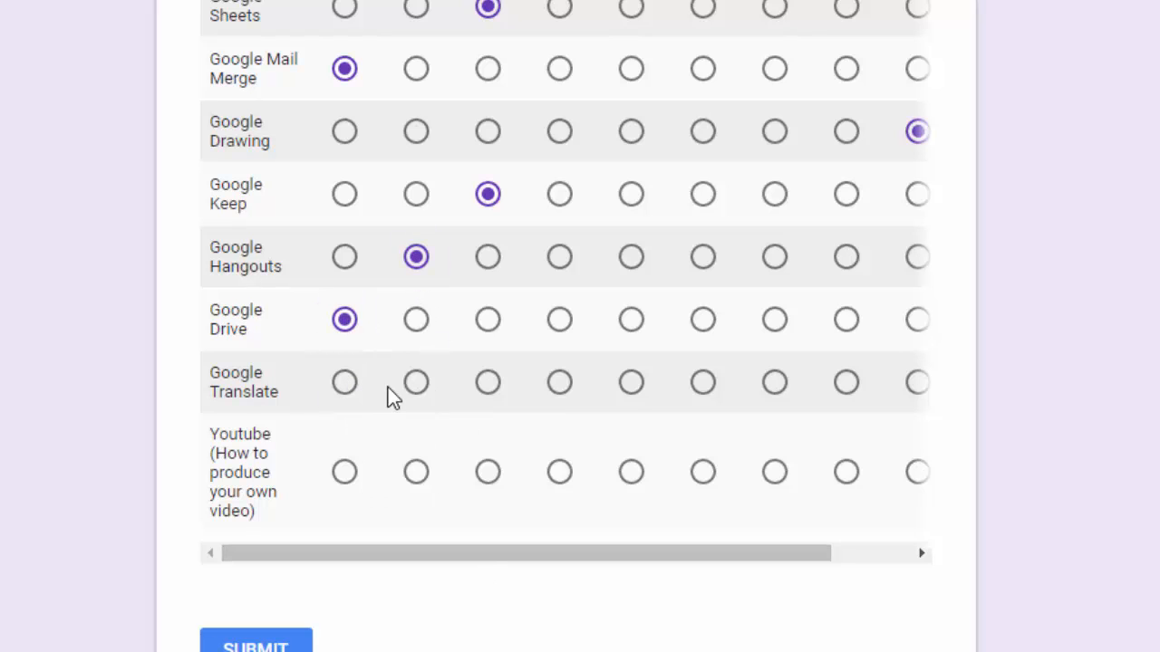
{"action": "left_click", "coordinate": [911, 390]}
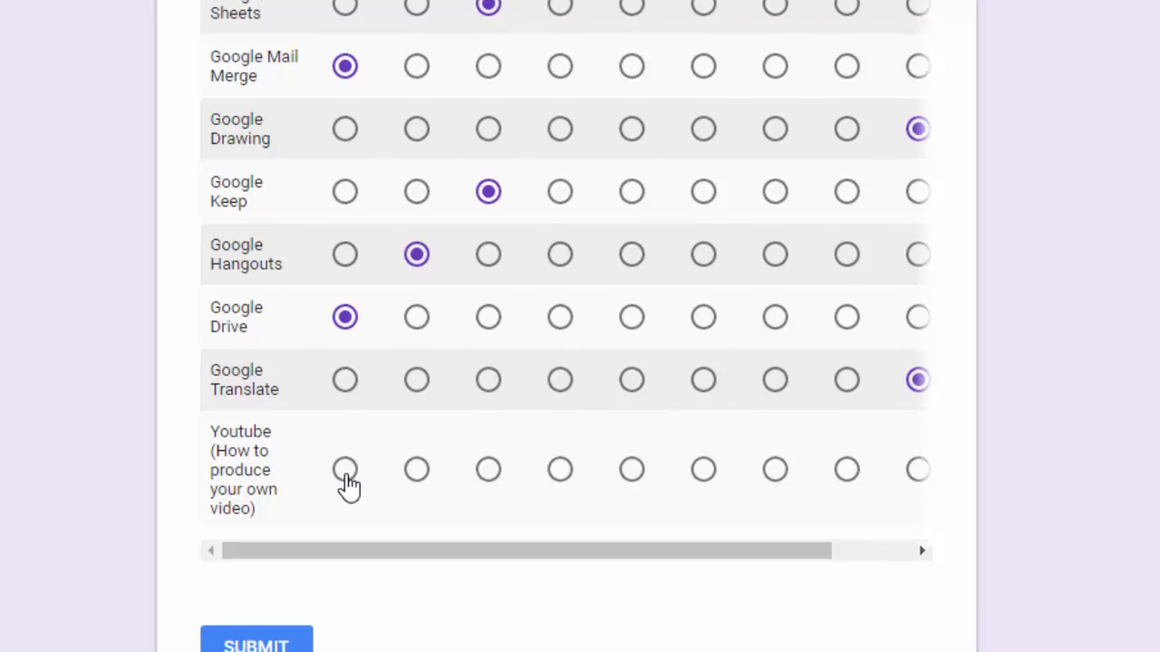
{"action": "left_click", "coordinate": [346, 475]}
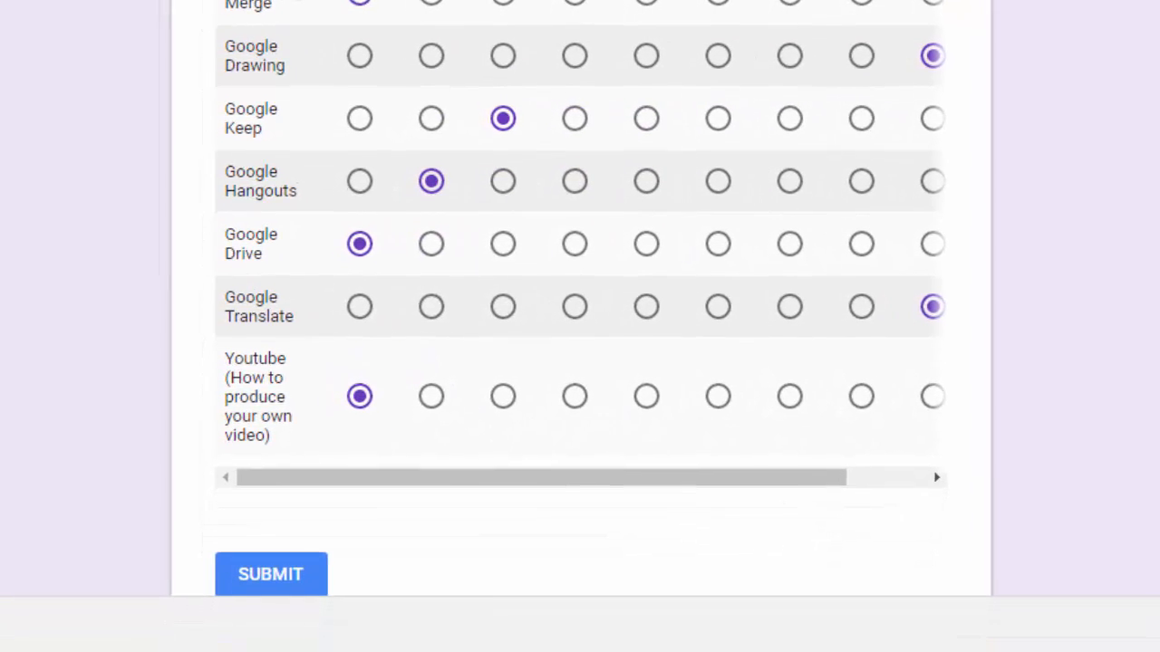
{"action": "scroll", "coordinate": [480, 432], "scroll_direction": "down", "scroll_amount": 3}
Submit the test response and view it in the 'Thank you for taking AG (Responses)' sheet.
{"action": "left_click", "coordinate": [315, 324]}
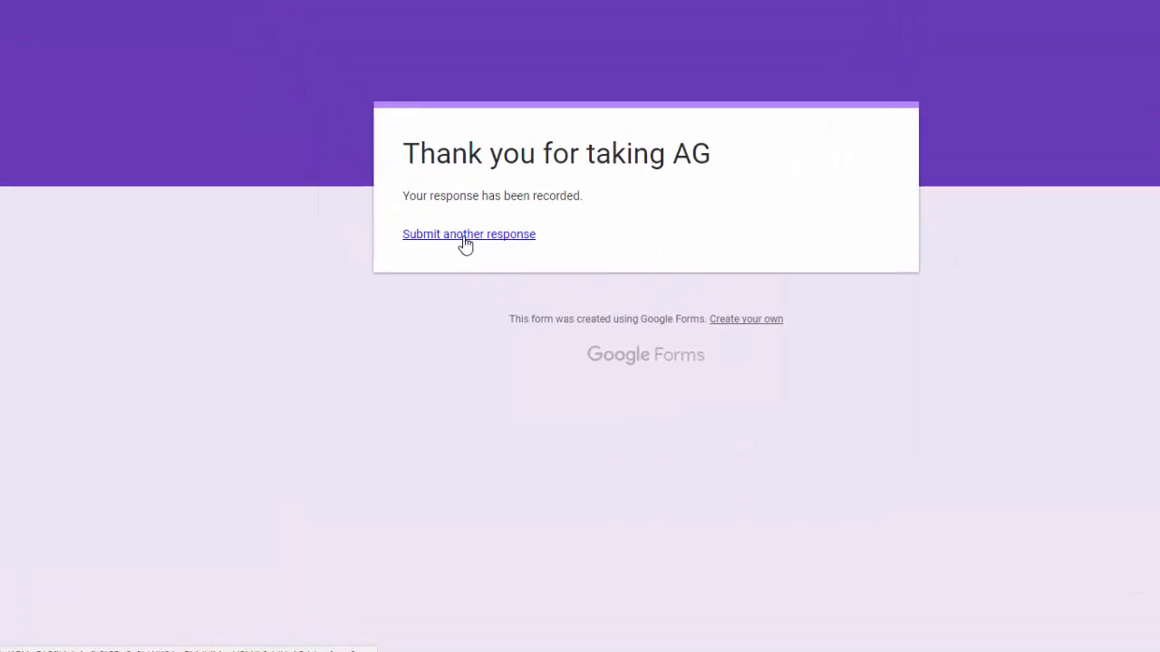
{"action": "left_click", "coordinate": [861, 35]}
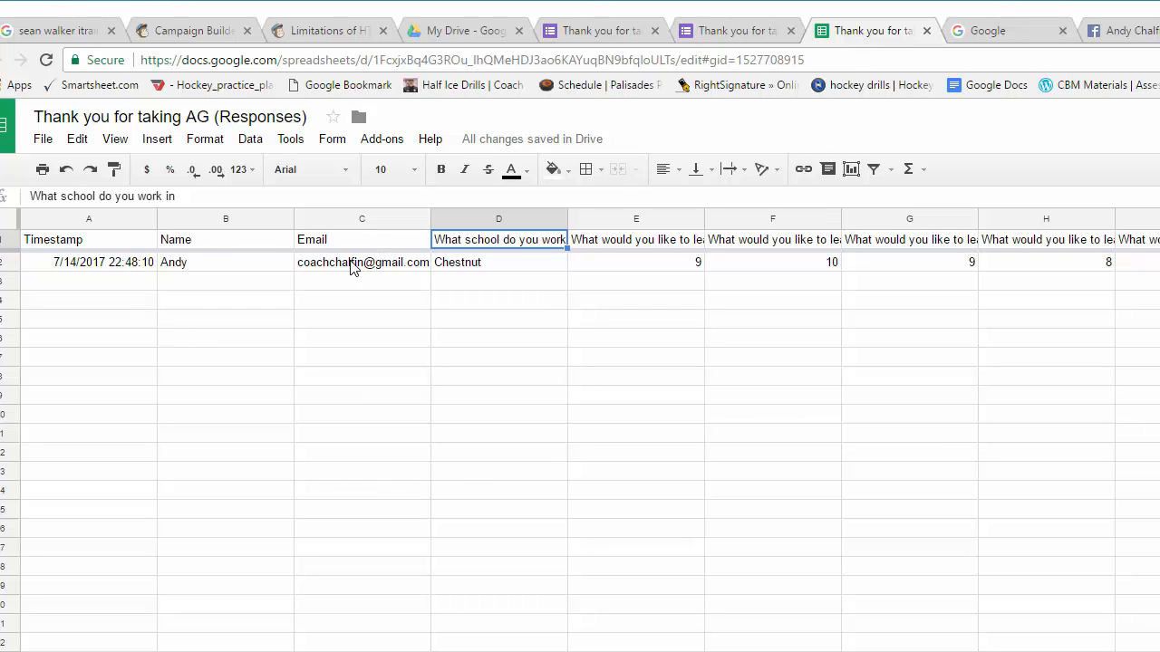
Inspect the full question text behind the column E, F and H headers.
{"action": "left_click", "coordinate": [666, 244]}
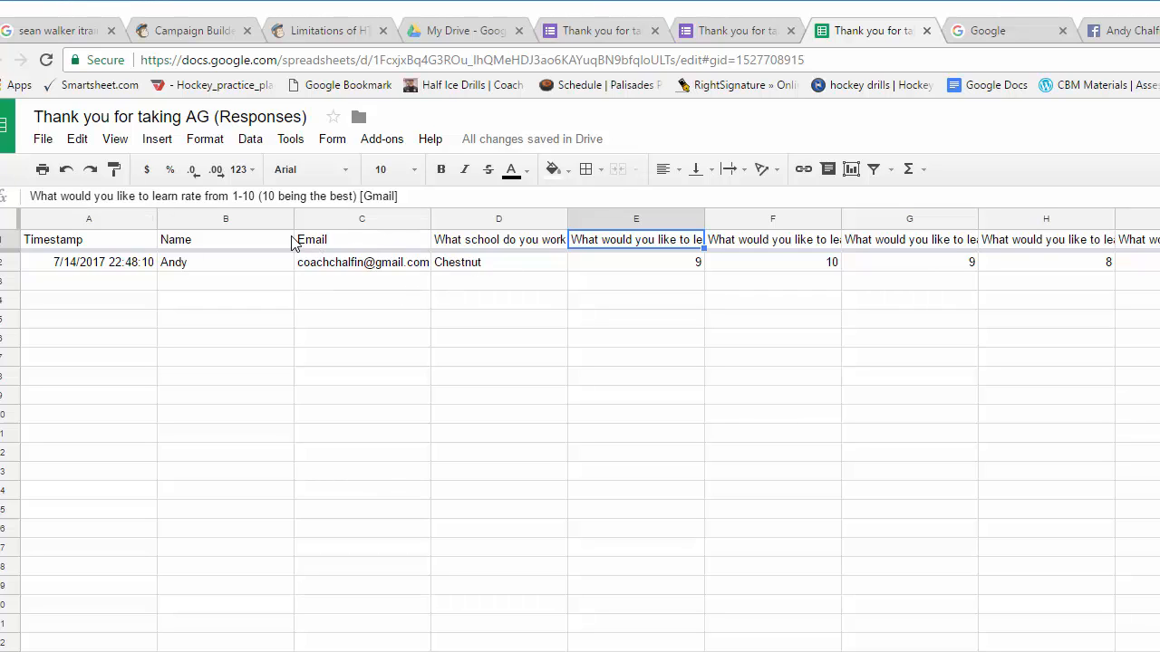
{"action": "left_click", "coordinate": [741, 246]}
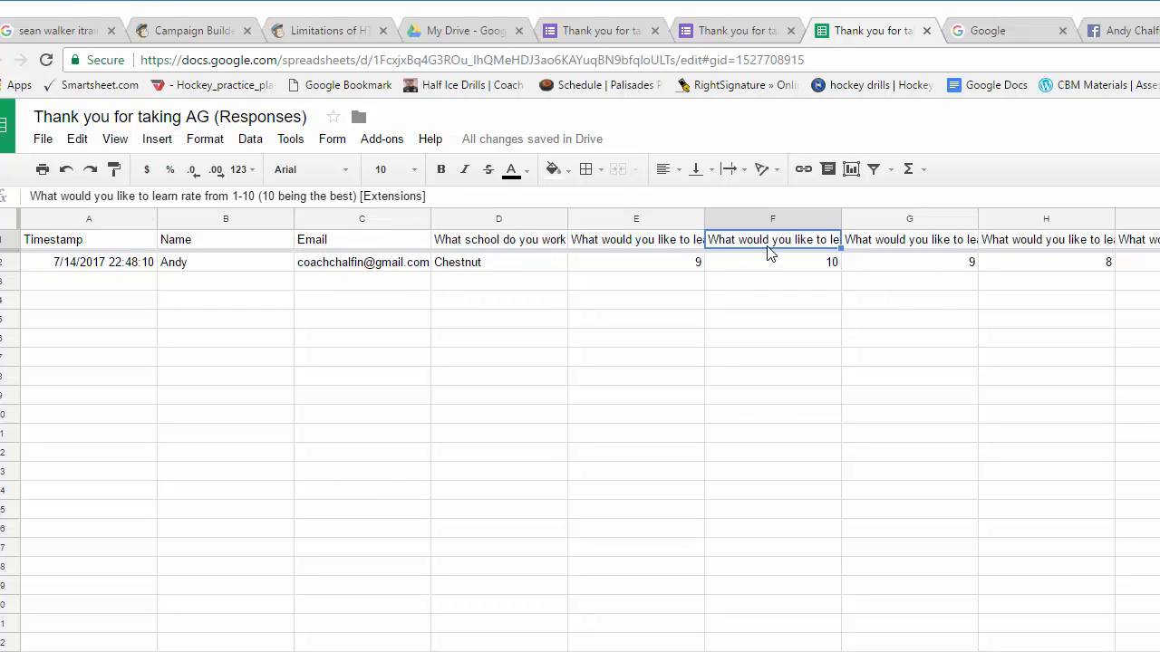
{"action": "left_click", "coordinate": [391, 197]}
{"action": "key", "text": "ctrl+a"}
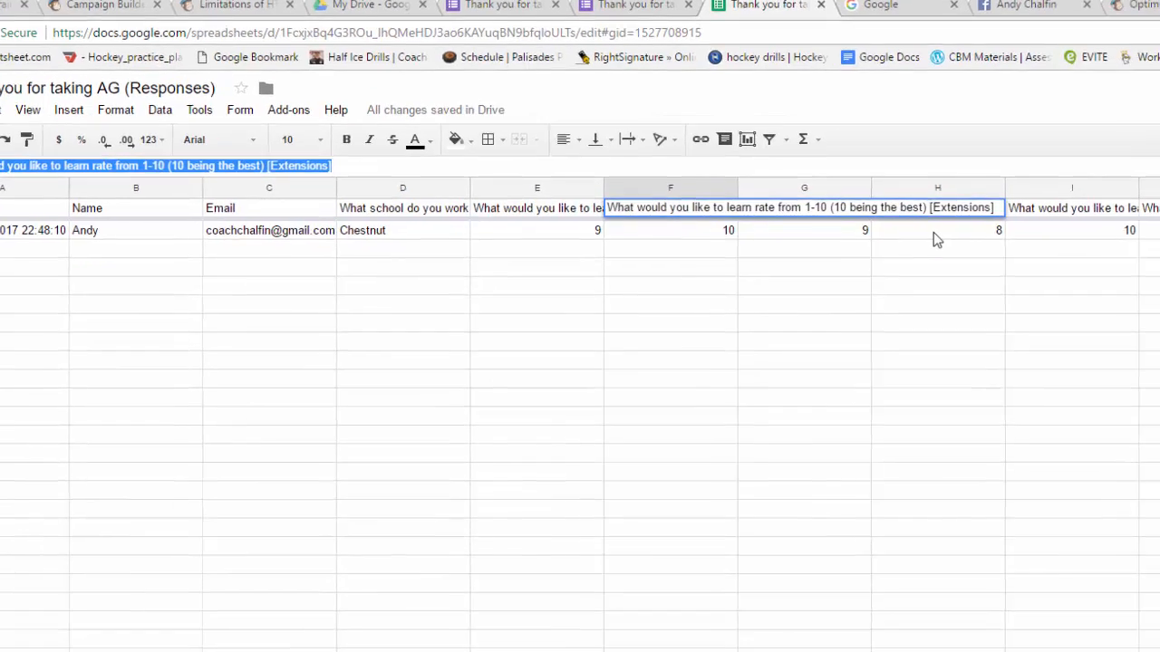
{"action": "left_click", "coordinate": [952, 214]}
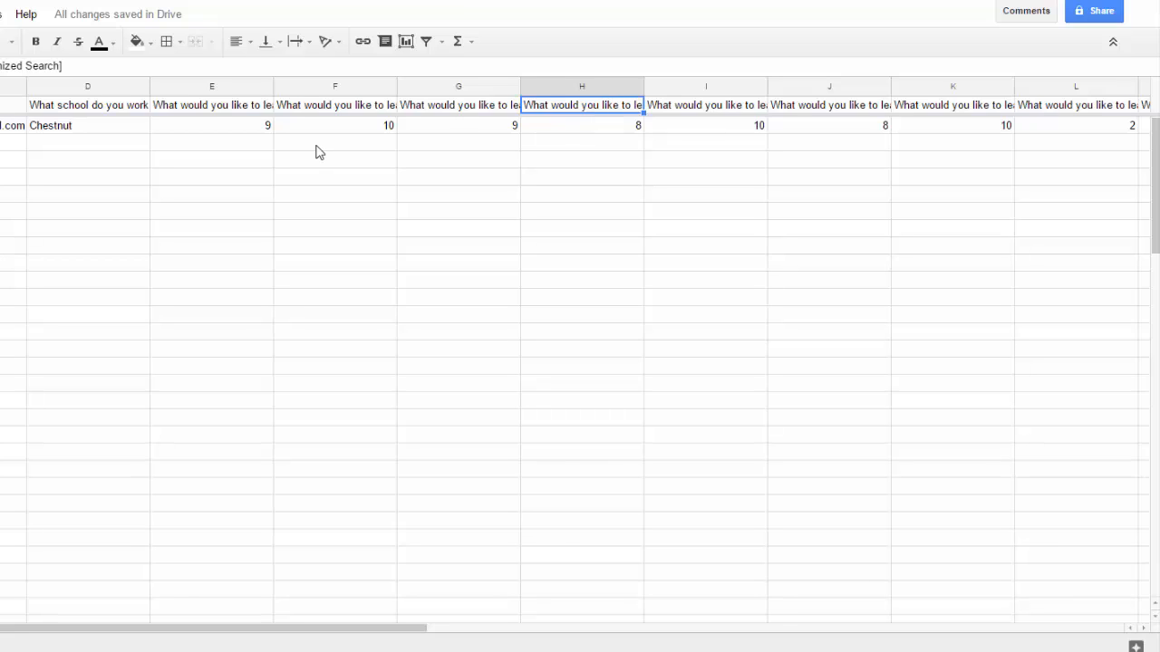
{"action": "double_click", "coordinate": [191, 112]}
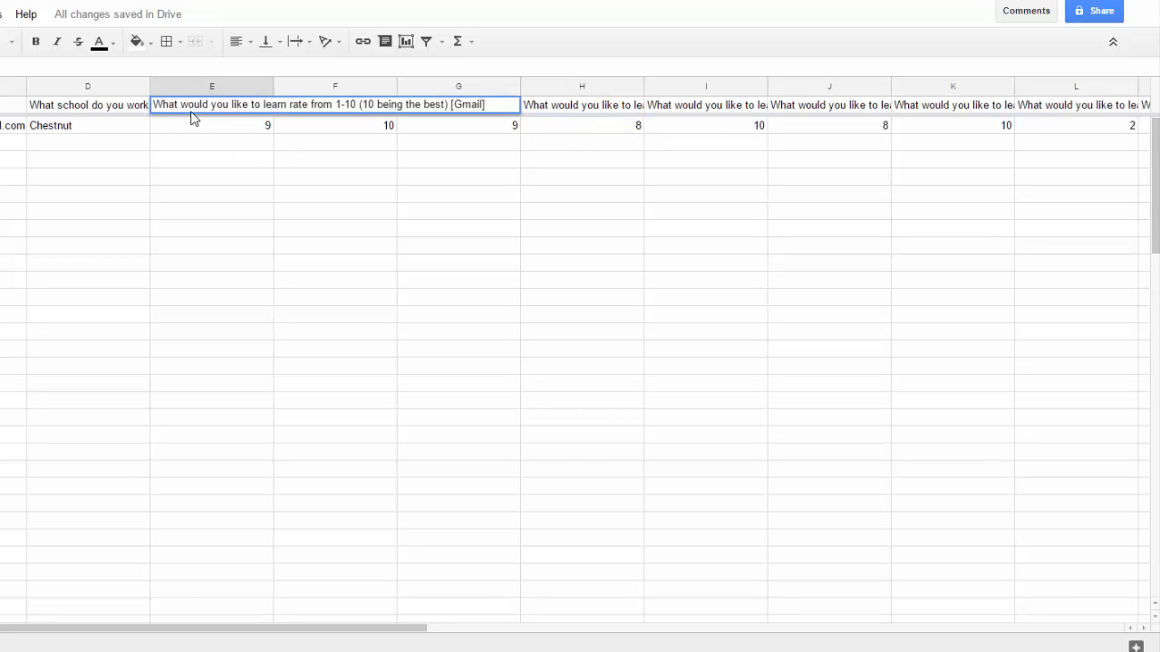
{"action": "left_click", "coordinate": [288, 245]}
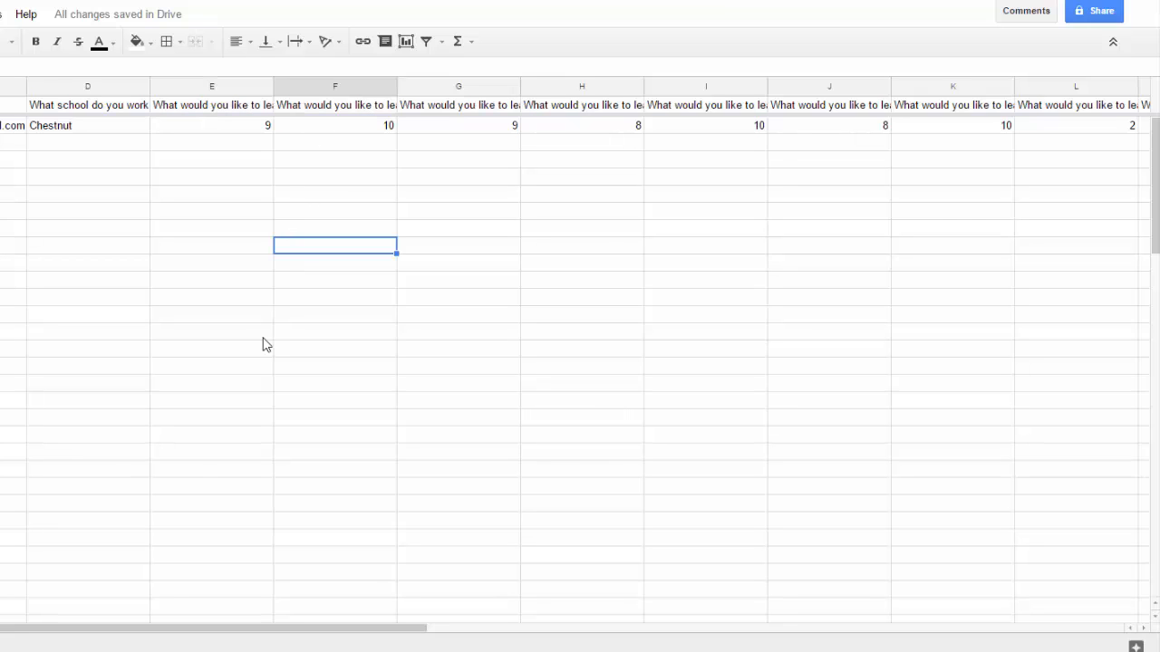
Rename the column D header to 'School' and return to the form's confirmation page.
{"action": "left_click", "coordinate": [52, 100]}
{"action": "double_click", "coordinate": [56, 110]}
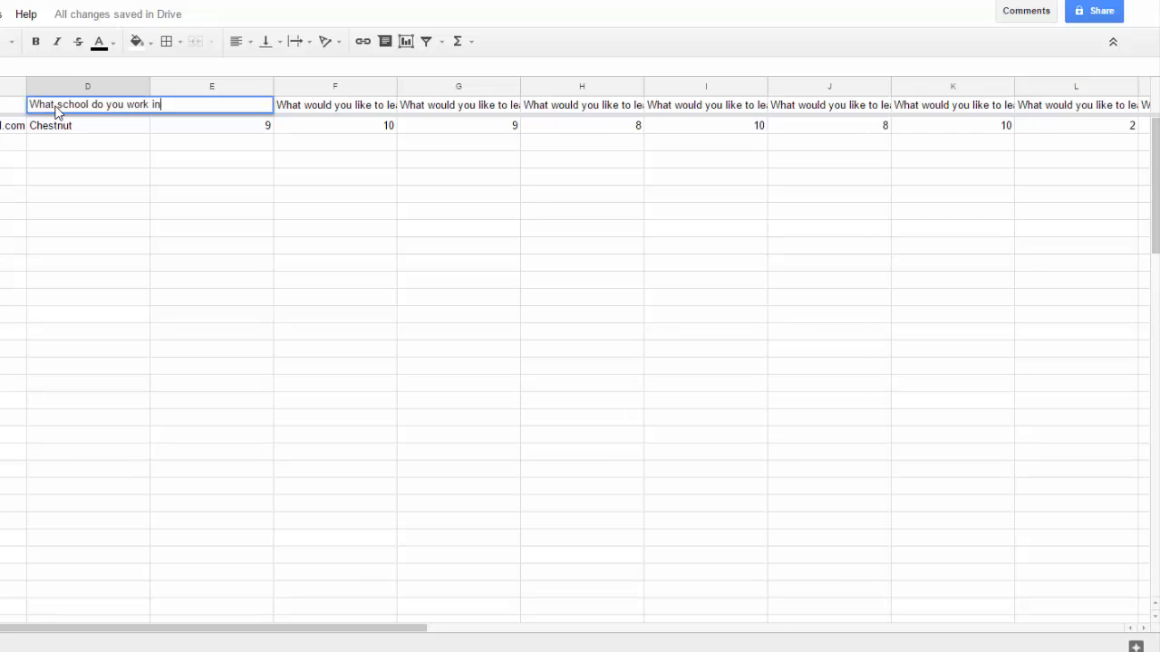
{"action": "triple_click", "coordinate": [56, 105]}
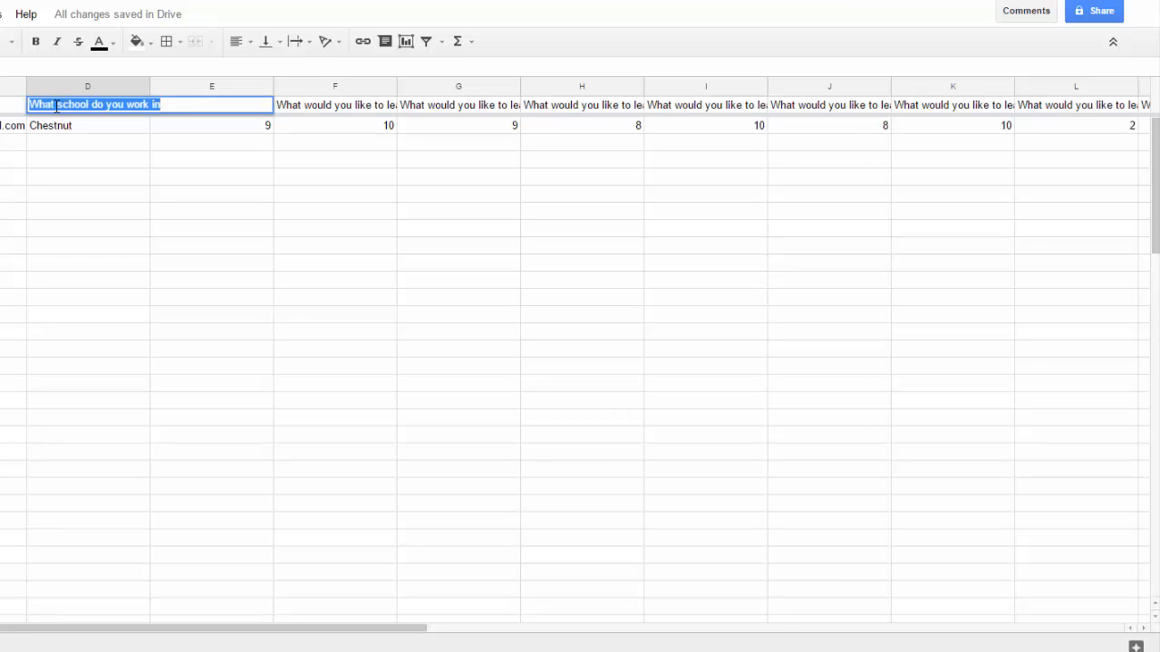
{"action": "type", "text": "School"}
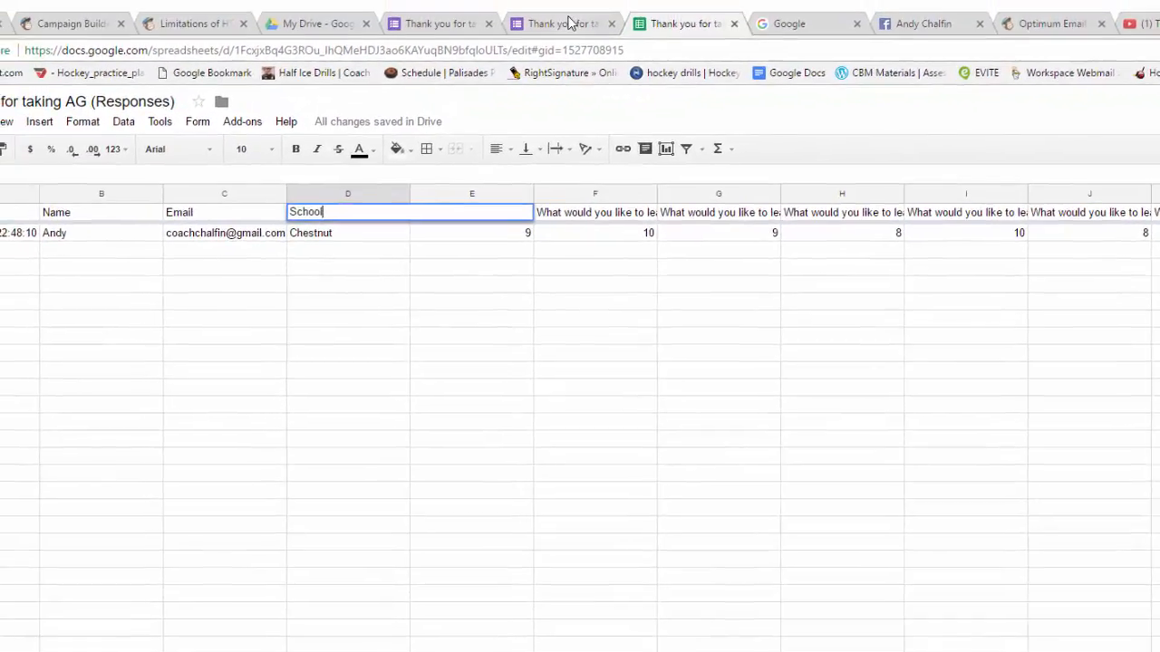
{"action": "left_click", "coordinate": [569, 22]}
Open the Responses summary showing 1 response, the school Chestnut and the ratings bar chart.
{"action": "left_click", "coordinate": [494, 388]}
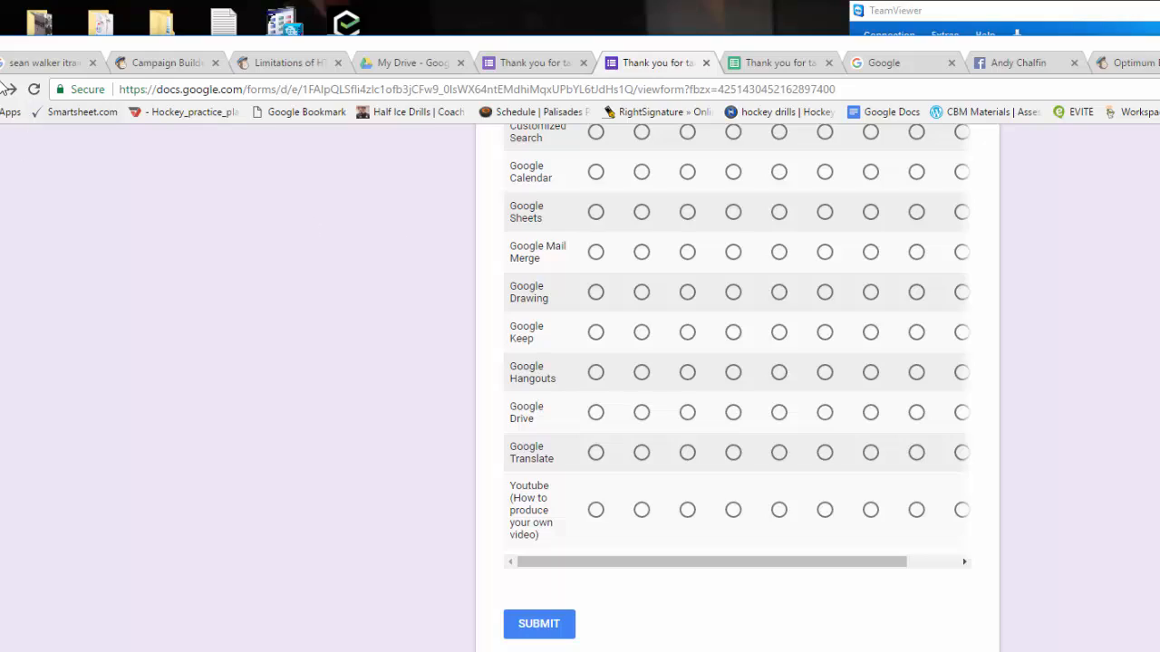
{"action": "left_click", "coordinate": [537, 62]}
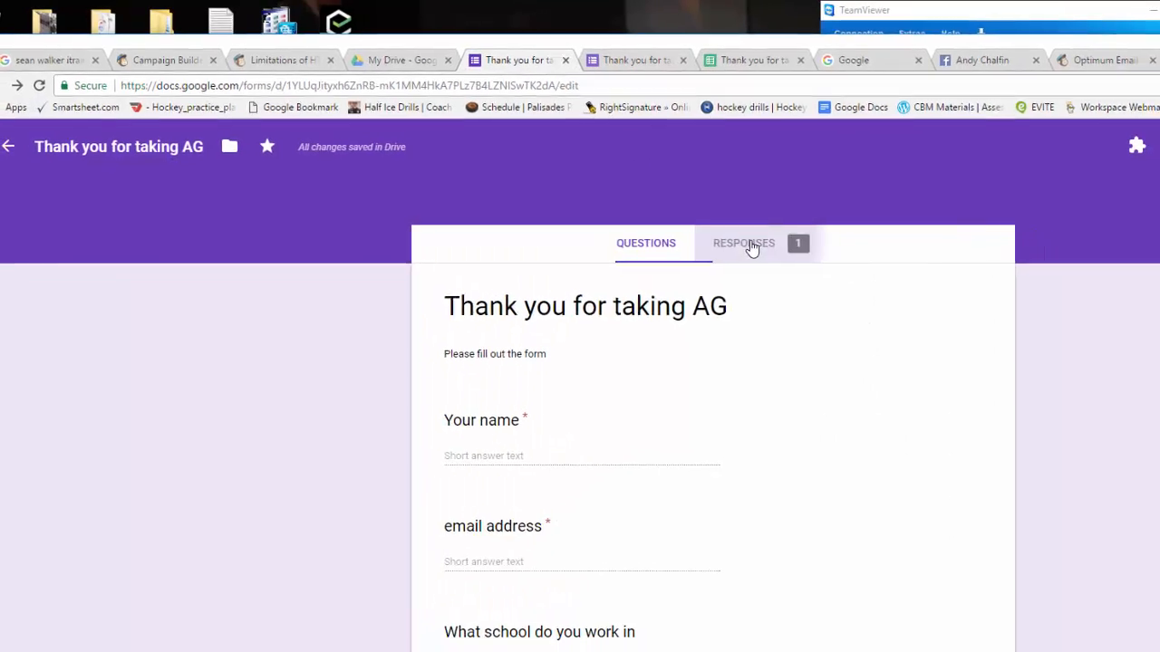
{"action": "left_click", "coordinate": [784, 254]}
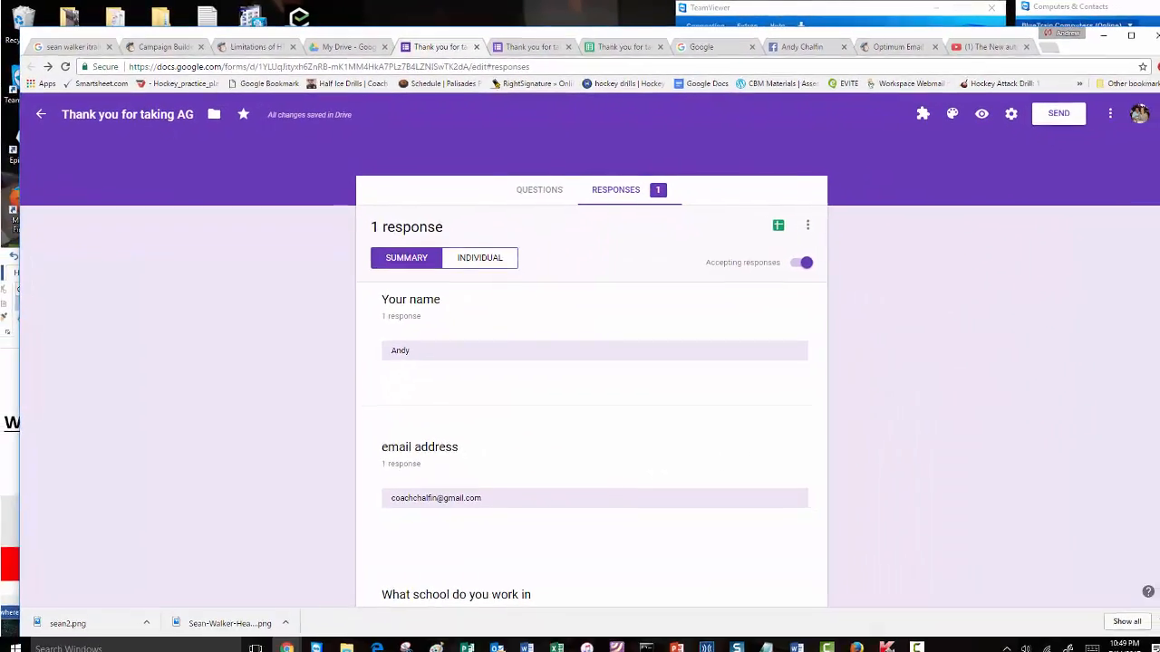
{"action": "scroll", "coordinate": [622, 408], "scroll_direction": "down", "scroll_amount": 5}
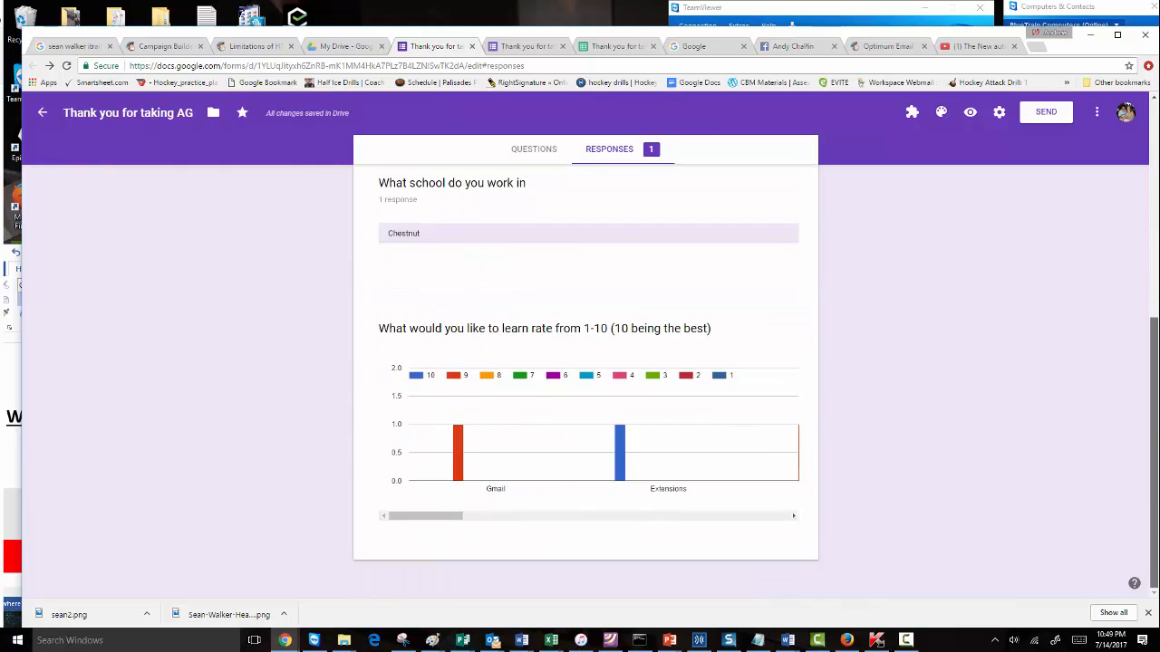
{"action": "scroll", "coordinate": [1154, 177], "scroll_direction": "up", "scroll_amount": 5}
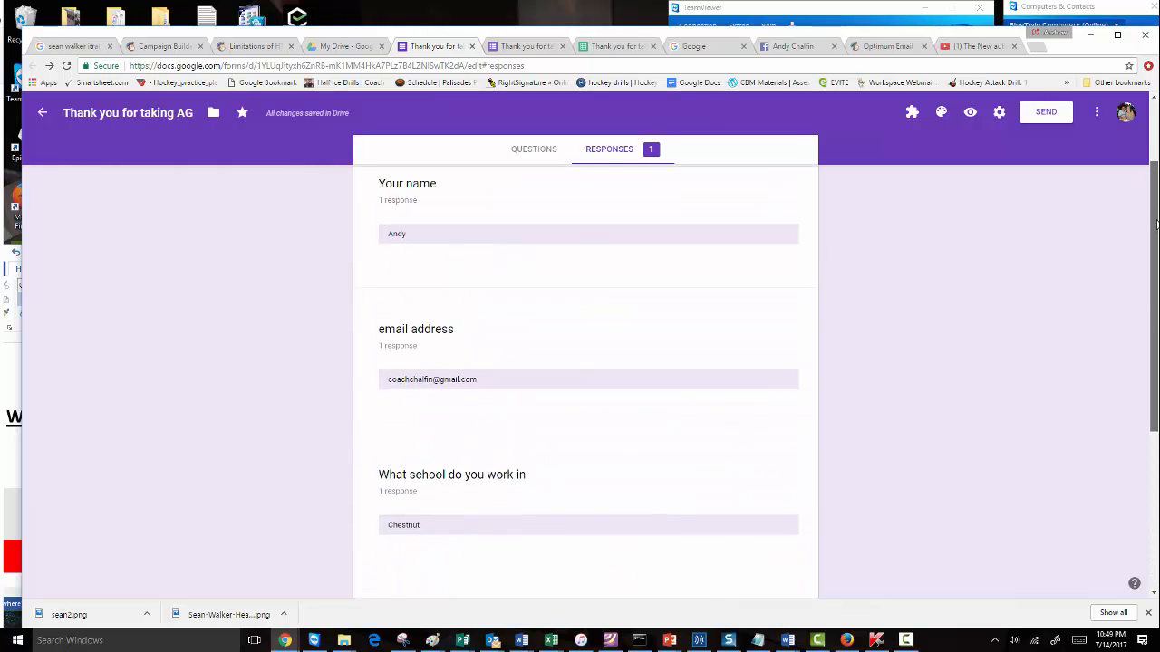